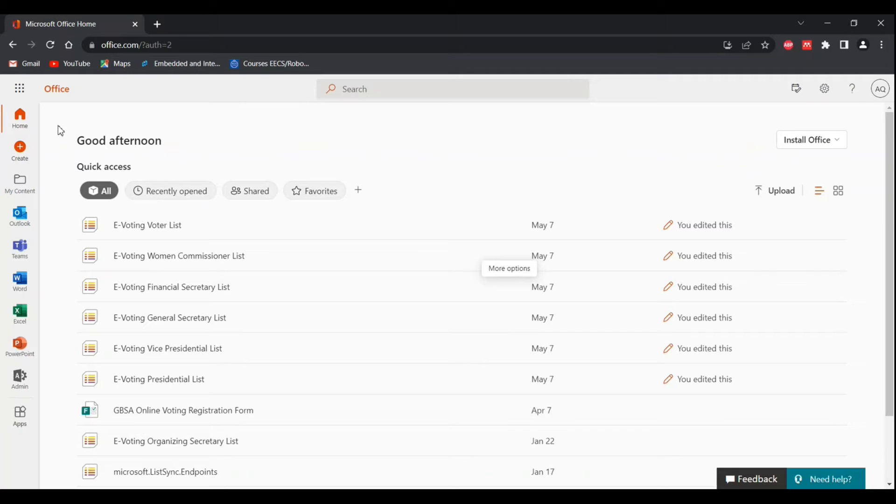
Step: Open the Communication site in SharePoint from the Office home page
{"action": "left_click", "coordinate": [20, 88]}
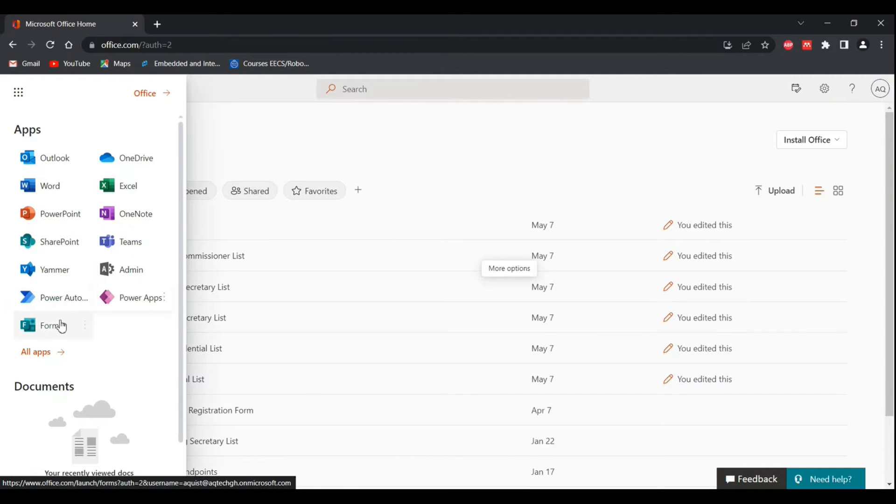
{"action": "left_click", "coordinate": [56, 242]}
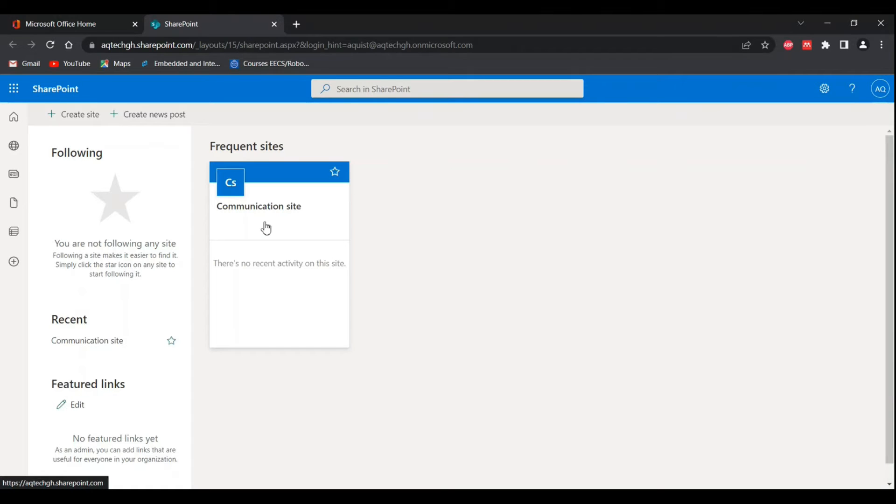
{"action": "left_click", "coordinate": [281, 219]}
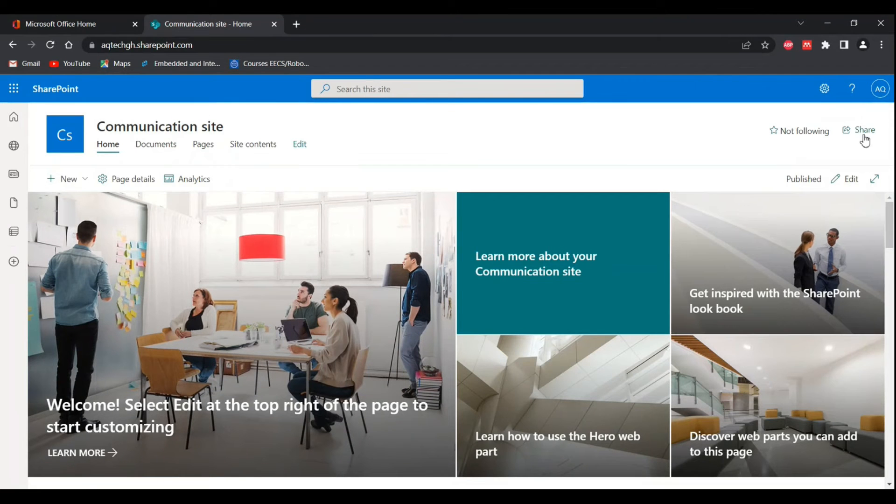
Step: Go to the site's advanced permissions settings and open its list of permission levels
{"action": "left_click", "coordinate": [825, 90]}
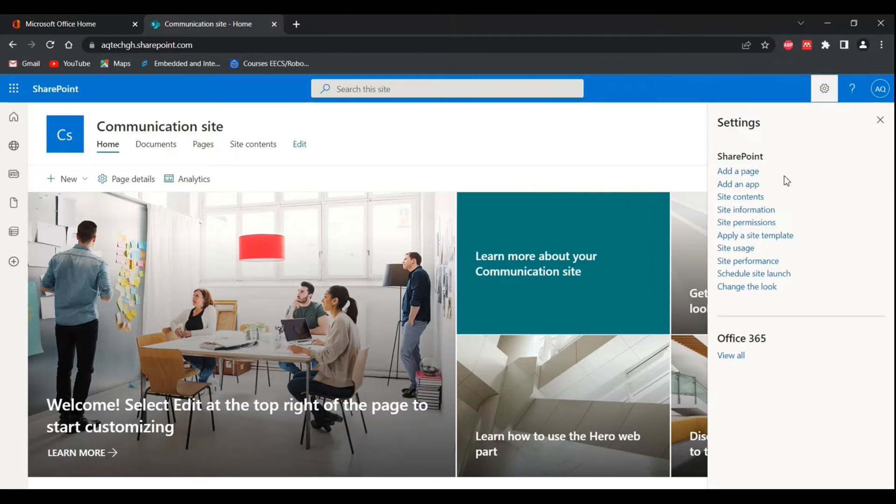
{"action": "left_click", "coordinate": [746, 223]}
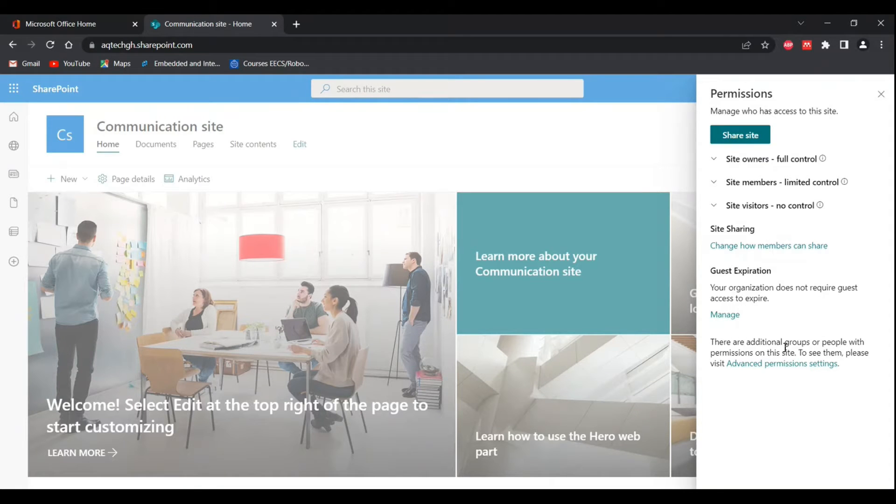
{"action": "left_click", "coordinate": [769, 366]}
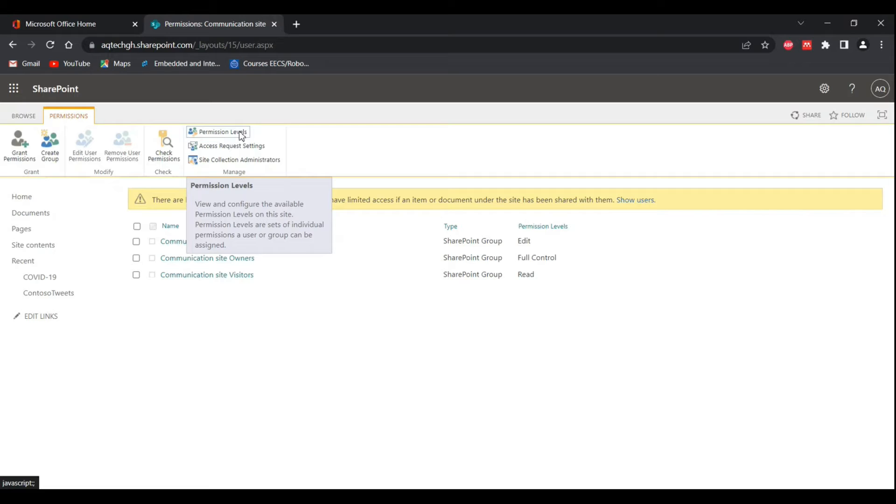
{"action": "left_click", "coordinate": [224, 135]}
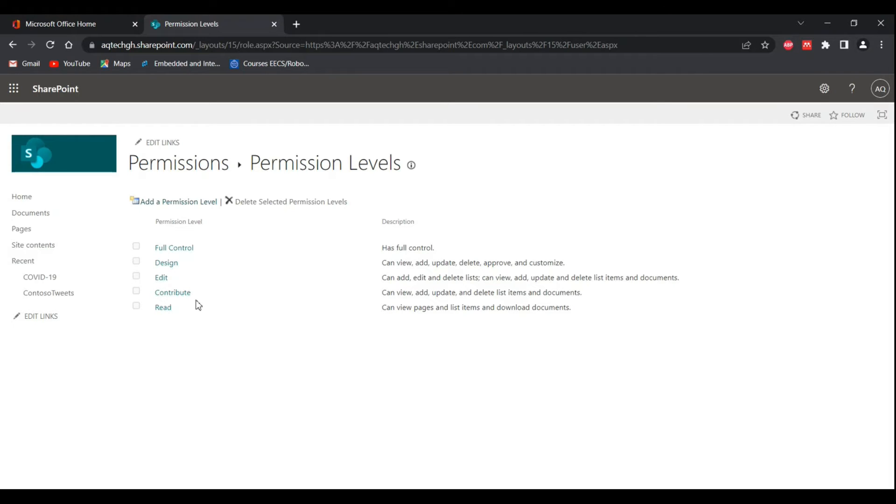
Step: Start a new permission level named "Visitor" with the description "Add, Edit, View"
{"action": "left_click", "coordinate": [174, 206]}
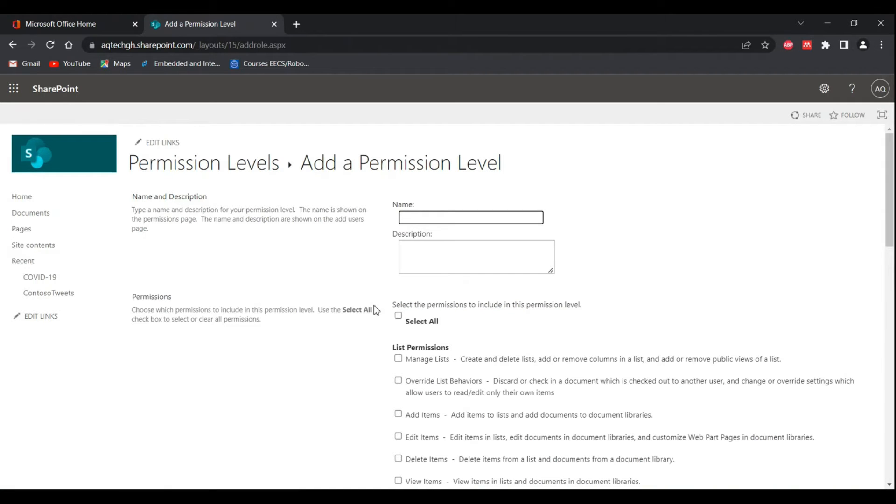
{"action": "type", "text": "Visitor"}
{"action": "left_click", "coordinate": [440, 248]}
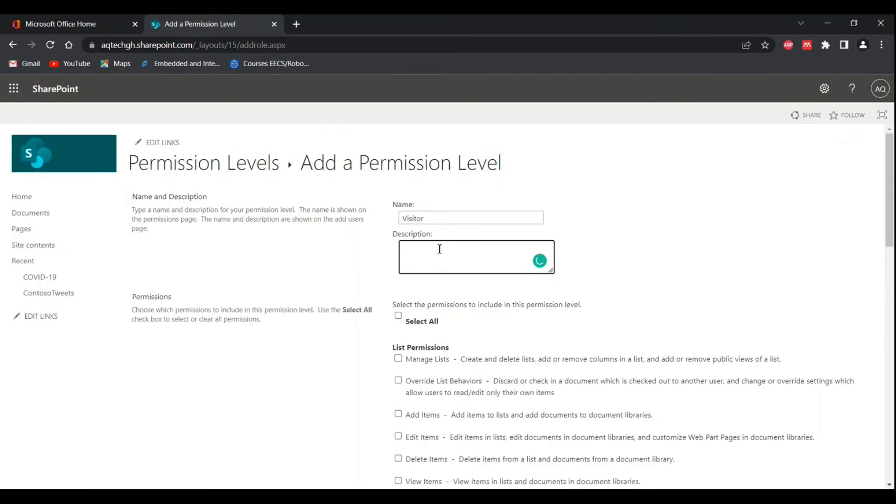
{"action": "type", "text": "Add, Edit, View"}
Step: Include the Add Items, View Items and Edit Items list permissions in the new permission level
{"action": "scroll", "coordinate": [640, 295], "scroll_direction": "down", "scroll_amount": 1}
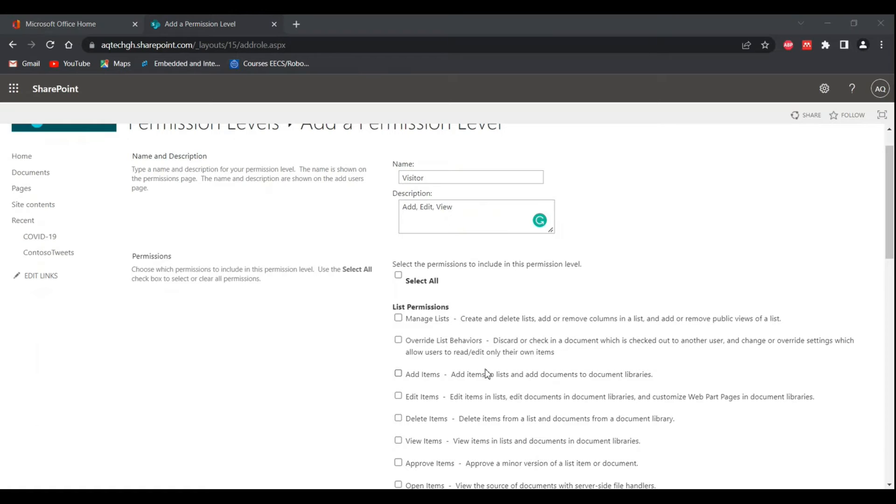
{"action": "left_click", "coordinate": [438, 230]}
{"action": "scroll", "coordinate": [472, 333], "scroll_direction": "down", "scroll_amount": 1}
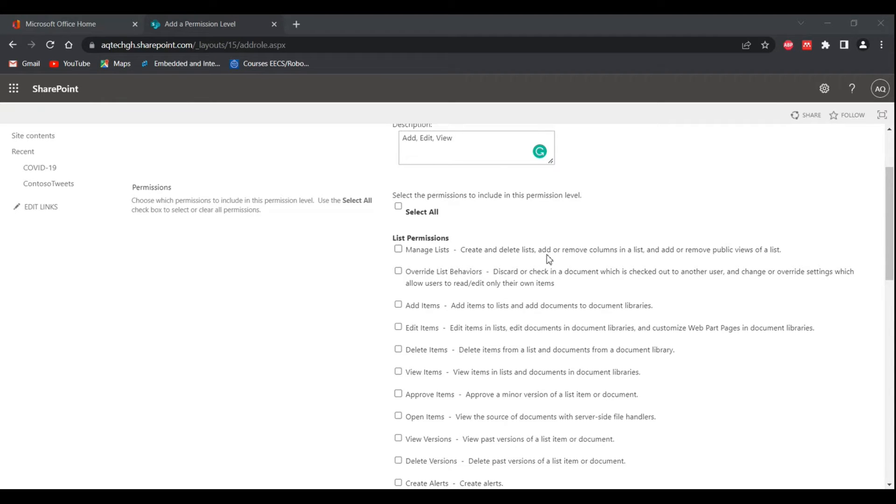
{"action": "scroll", "coordinate": [547, 254], "scroll_direction": "up", "scroll_amount": 1}
{"action": "scroll", "coordinate": [547, 254], "scroll_direction": "down", "scroll_amount": 1}
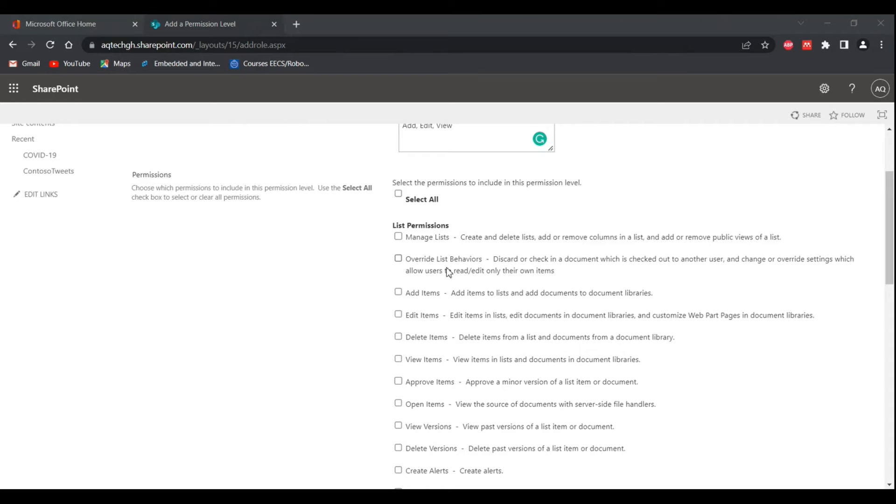
{"action": "scroll", "coordinate": [449, 272], "scroll_direction": "down", "scroll_amount": 1}
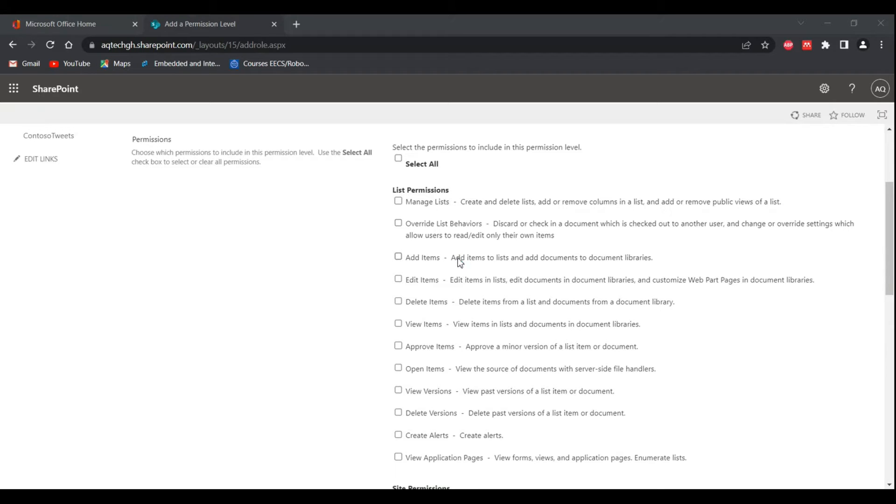
{"action": "left_click", "coordinate": [398, 257]}
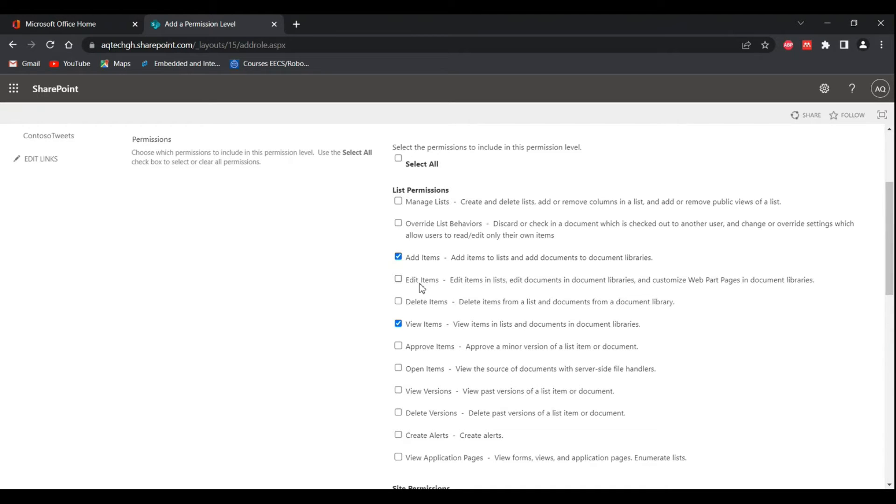
{"action": "left_click", "coordinate": [399, 280]}
Step: Review the list, site and personal permissions offered for the Visitor level, checking which ones are selected
{"action": "scroll", "coordinate": [622, 315], "scroll_direction": "down", "scroll_amount": 1}
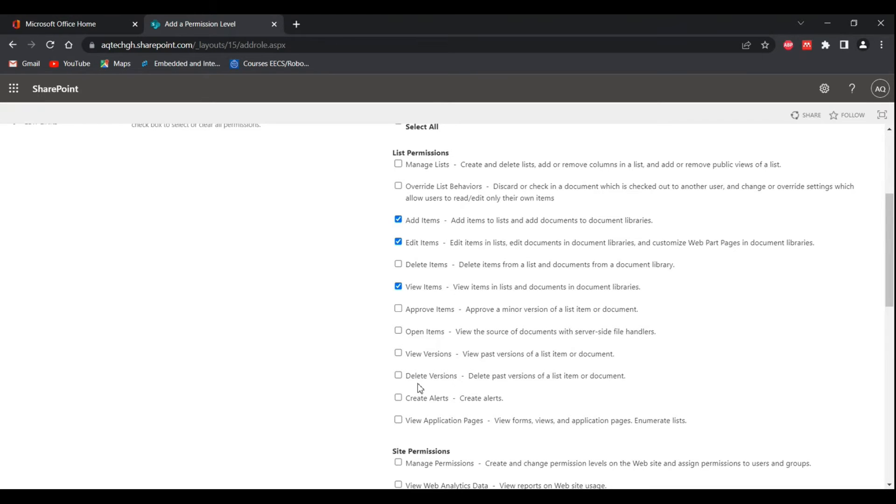
{"action": "scroll", "coordinate": [420, 388], "scroll_direction": "down", "scroll_amount": 1}
{"action": "scroll", "coordinate": [420, 388], "scroll_direction": "down", "scroll_amount": 2}
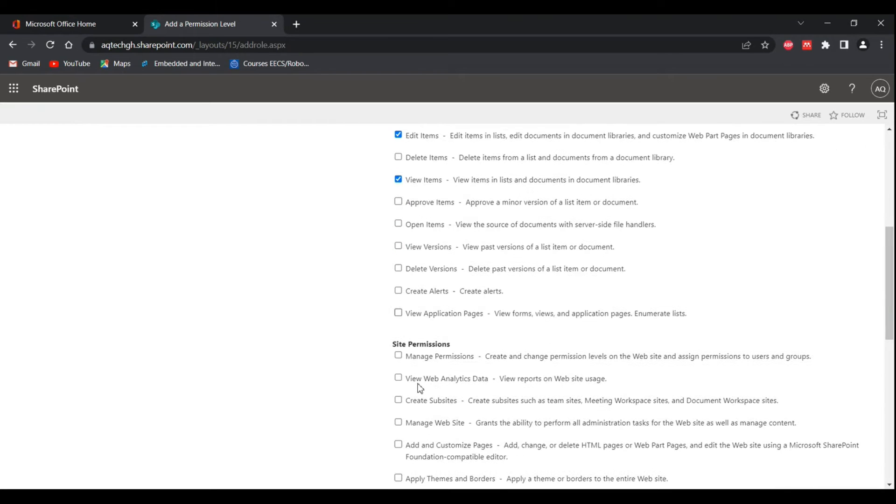
{"action": "scroll", "coordinate": [420, 388], "scroll_direction": "up", "scroll_amount": 5}
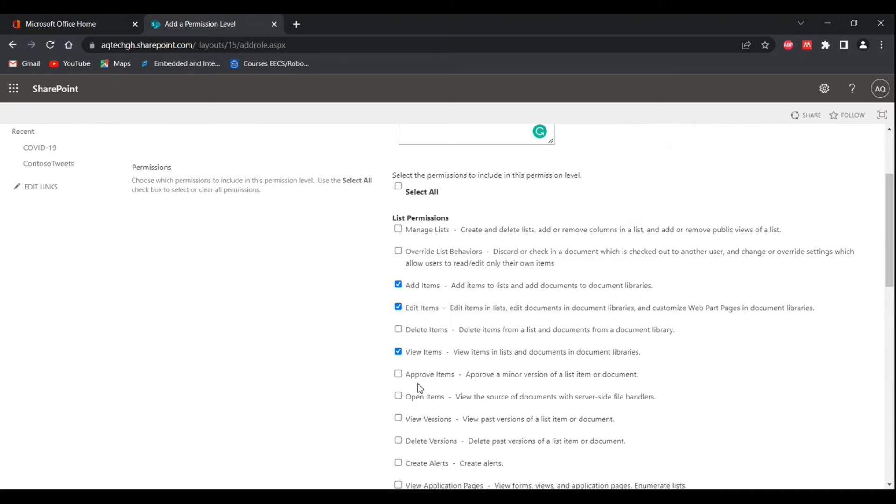
{"action": "scroll", "coordinate": [419, 388], "scroll_direction": "down", "scroll_amount": 1}
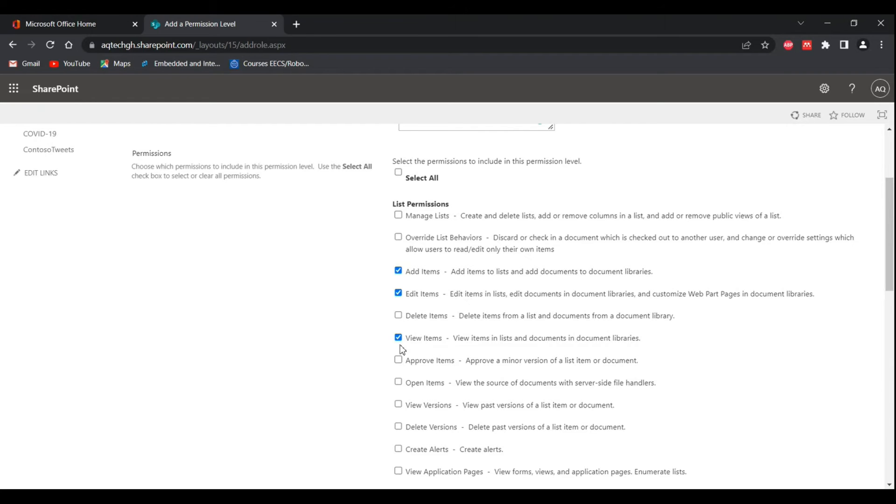
{"action": "scroll", "coordinate": [403, 349], "scroll_direction": "down", "scroll_amount": 2}
{"action": "scroll", "coordinate": [403, 350], "scroll_direction": "down", "scroll_amount": 3}
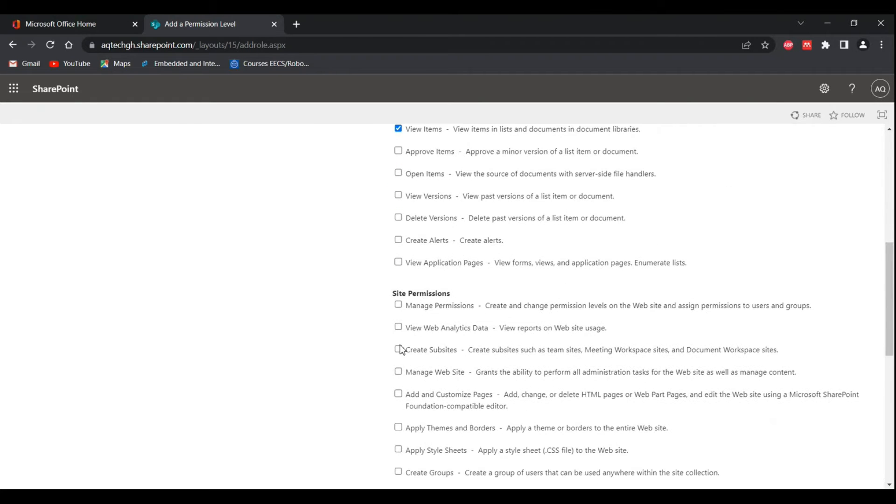
{"action": "scroll", "coordinate": [403, 349], "scroll_direction": "up", "scroll_amount": 4}
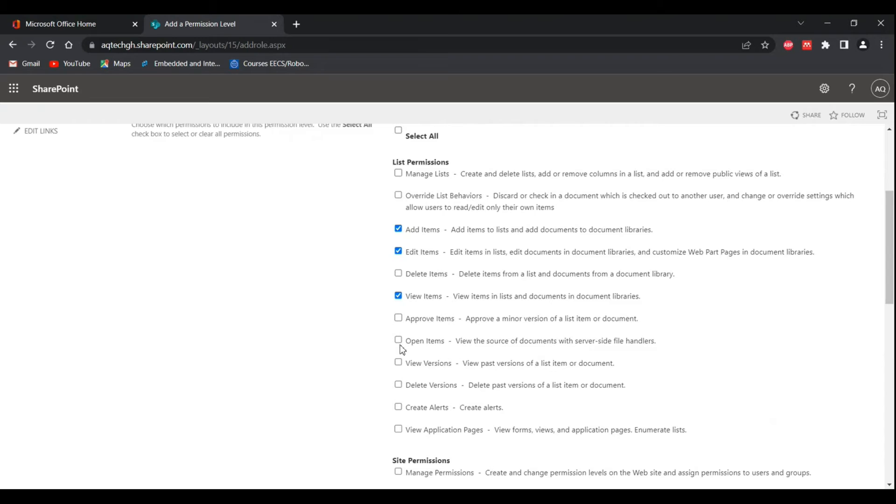
{"action": "scroll", "coordinate": [402, 349], "scroll_direction": "down", "scroll_amount": 5}
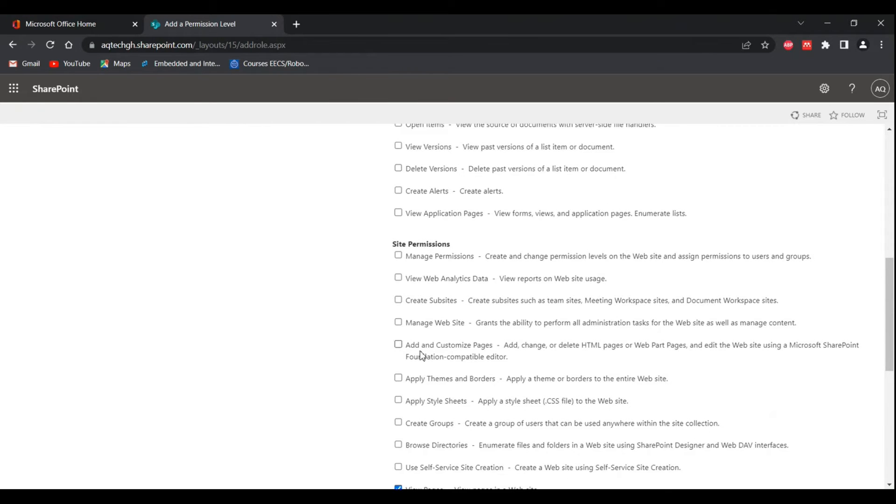
{"action": "scroll", "coordinate": [422, 357], "scroll_direction": "down", "scroll_amount": 1}
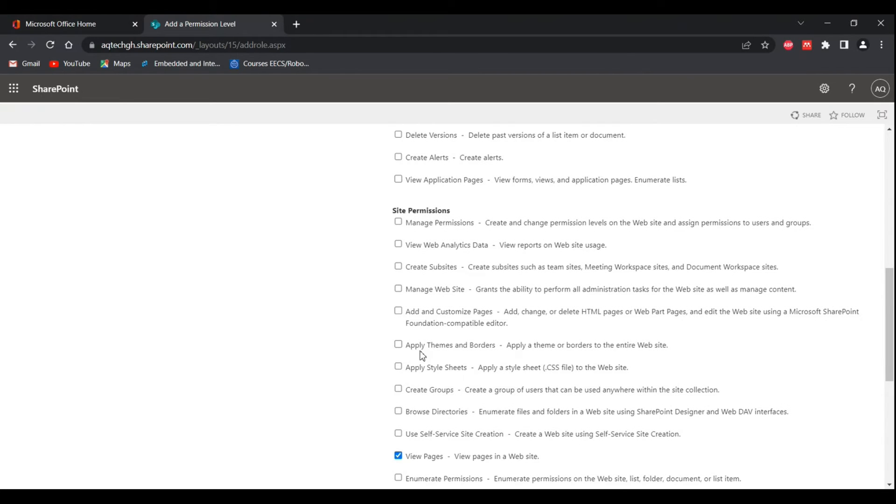
{"action": "scroll", "coordinate": [422, 356], "scroll_direction": "down", "scroll_amount": 1}
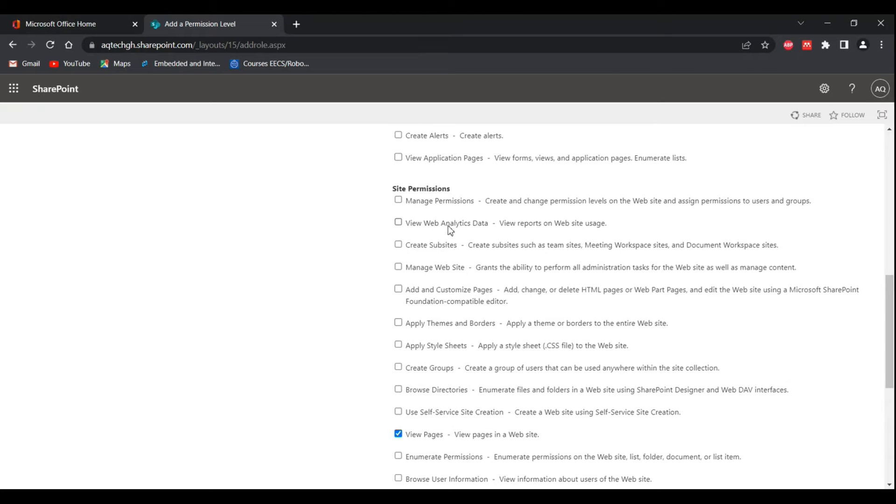
{"action": "scroll", "coordinate": [405, 273], "scroll_direction": "down", "scroll_amount": 1}
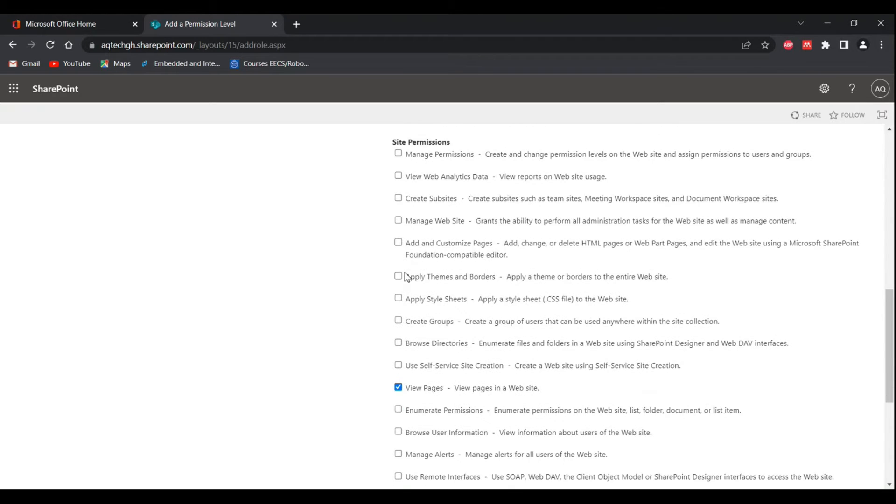
{"action": "scroll", "coordinate": [407, 278], "scroll_direction": "down", "scroll_amount": 1}
{"action": "scroll", "coordinate": [406, 277], "scroll_direction": "down", "scroll_amount": 3}
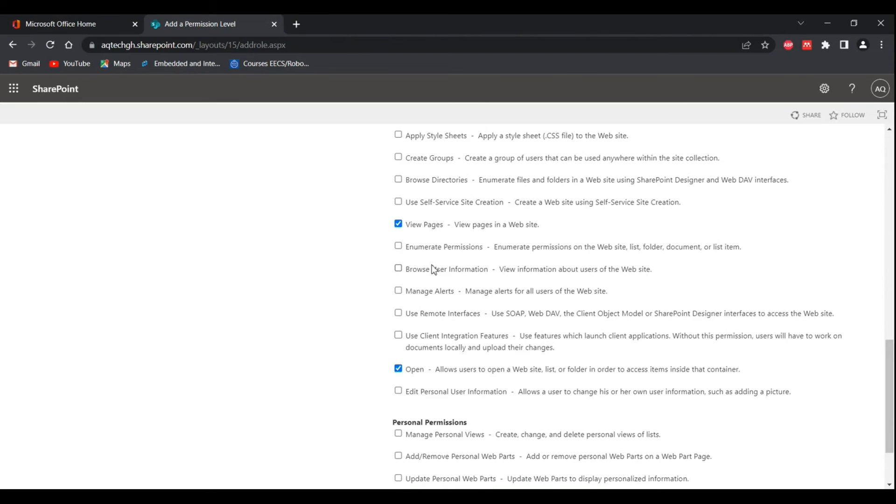
{"action": "scroll", "coordinate": [432, 269], "scroll_direction": "up", "scroll_amount": 3}
{"action": "scroll", "coordinate": [432, 269], "scroll_direction": "up", "scroll_amount": 3}
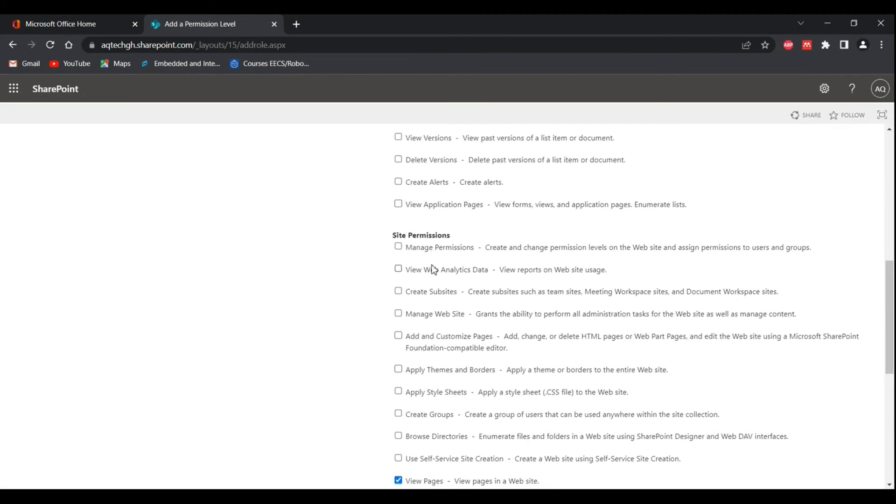
{"action": "scroll", "coordinate": [432, 269], "scroll_direction": "down", "scroll_amount": 2}
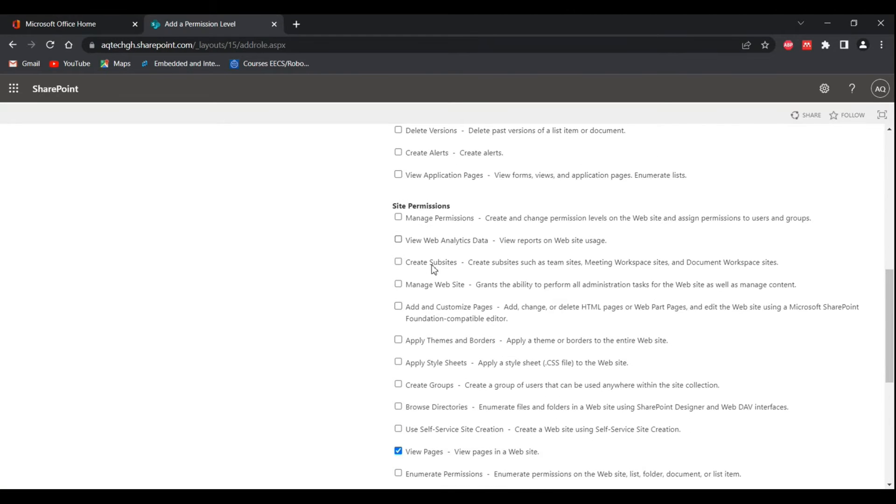
{"action": "scroll", "coordinate": [433, 270], "scroll_direction": "down", "scroll_amount": 1}
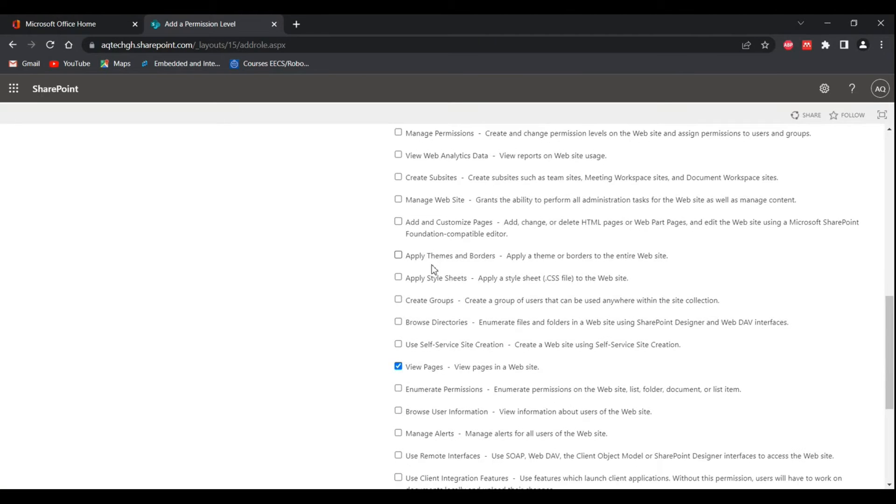
{"action": "scroll", "coordinate": [434, 270], "scroll_direction": "up", "scroll_amount": 1}
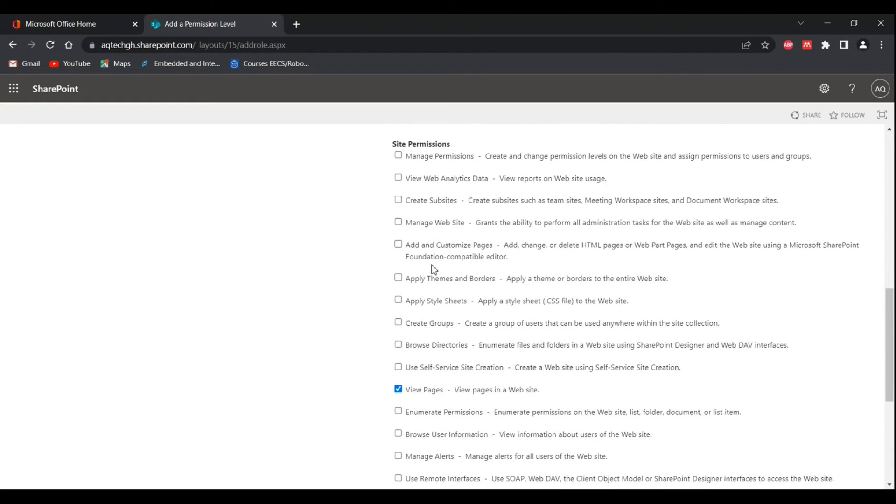
{"action": "scroll", "coordinate": [434, 270], "scroll_direction": "down", "scroll_amount": 4}
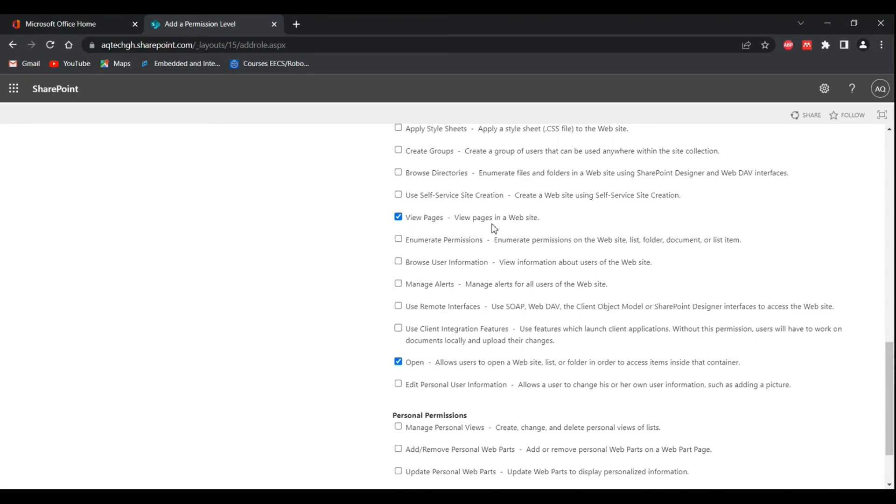
{"action": "scroll", "coordinate": [492, 226], "scroll_direction": "up", "scroll_amount": 11}
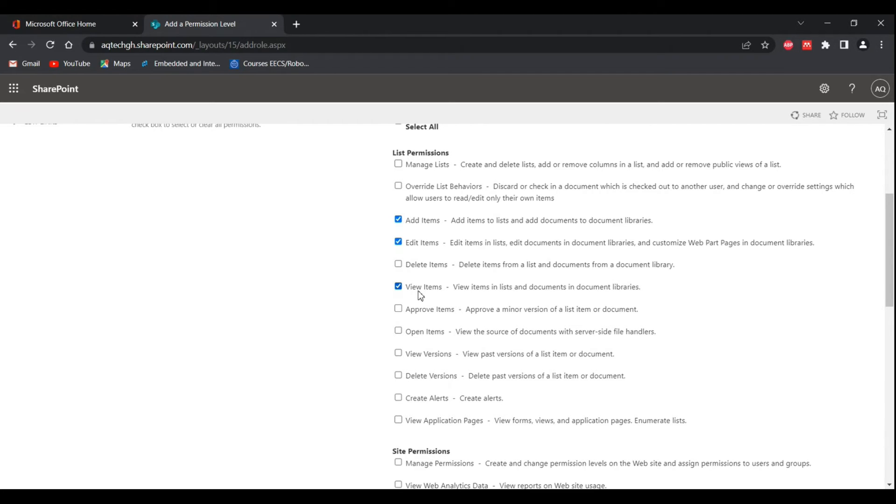
{"action": "scroll", "coordinate": [446, 333], "scroll_direction": "down", "scroll_amount": 8}
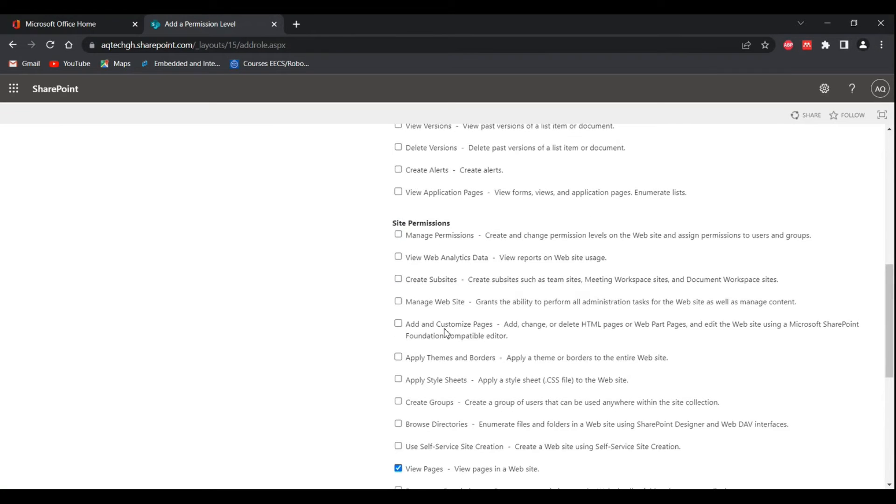
{"action": "scroll", "coordinate": [446, 332], "scroll_direction": "down", "scroll_amount": 3}
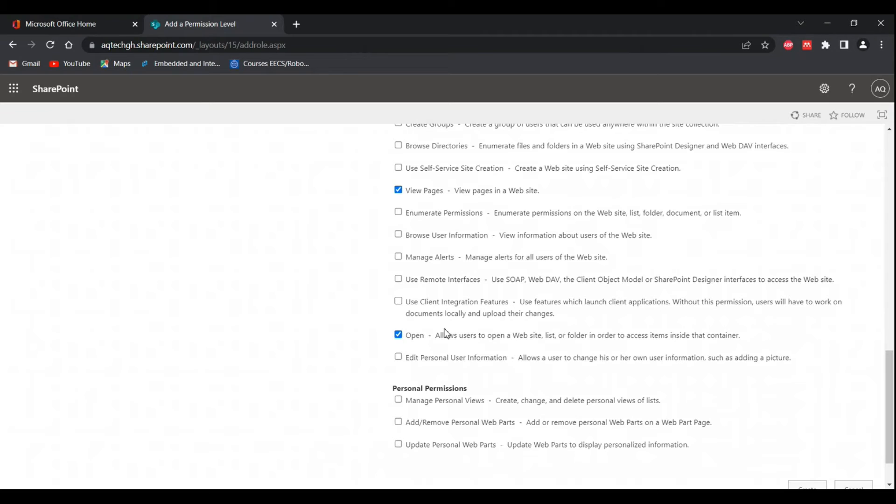
{"action": "scroll", "coordinate": [446, 332], "scroll_direction": "up", "scroll_amount": 10}
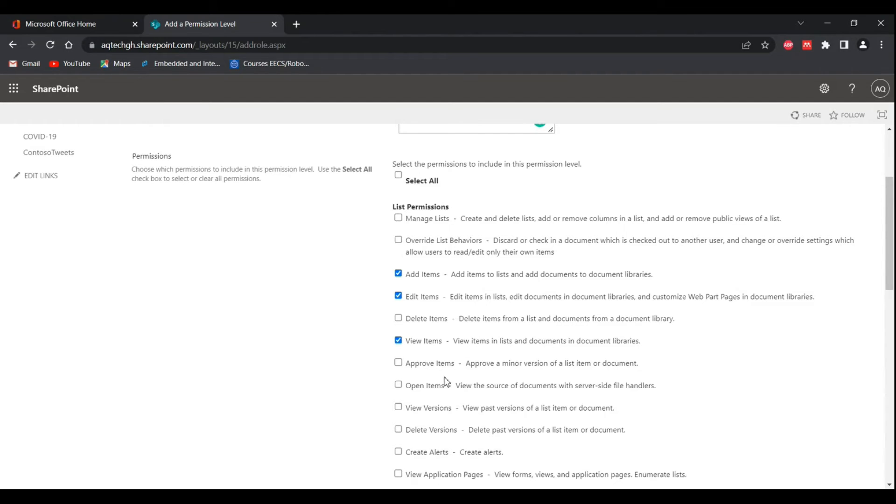
{"action": "scroll", "coordinate": [445, 381], "scroll_direction": "down", "scroll_amount": 10}
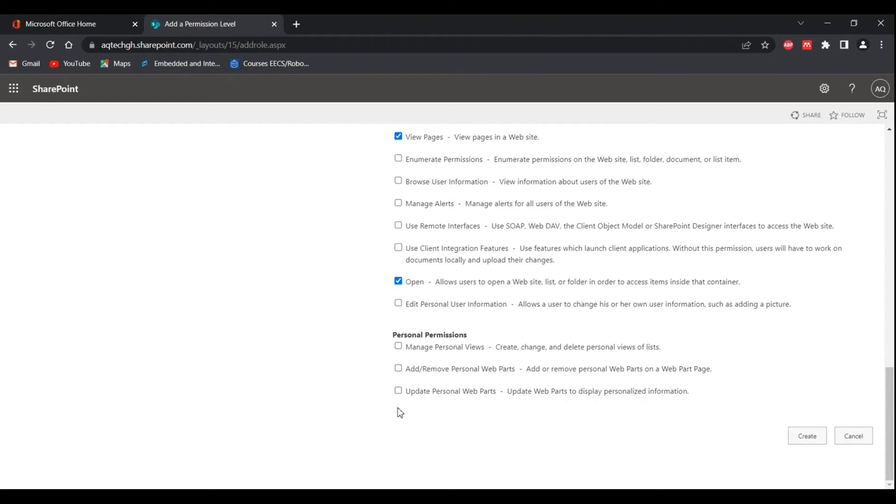
Step: Recheck the selected list, site and personal permissions, and create the Visitor permission level
{"action": "scroll", "coordinate": [483, 398], "scroll_direction": "up", "scroll_amount": 20}
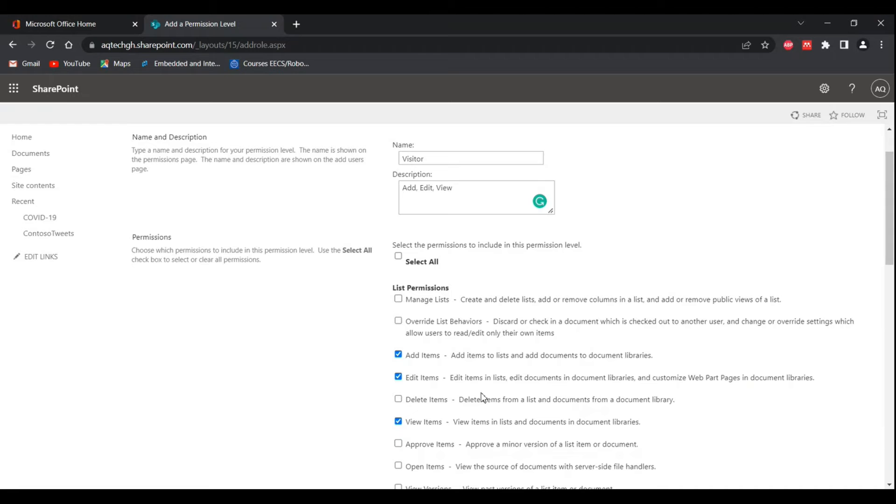
{"action": "scroll", "coordinate": [484, 398], "scroll_direction": "down", "scroll_amount": 2}
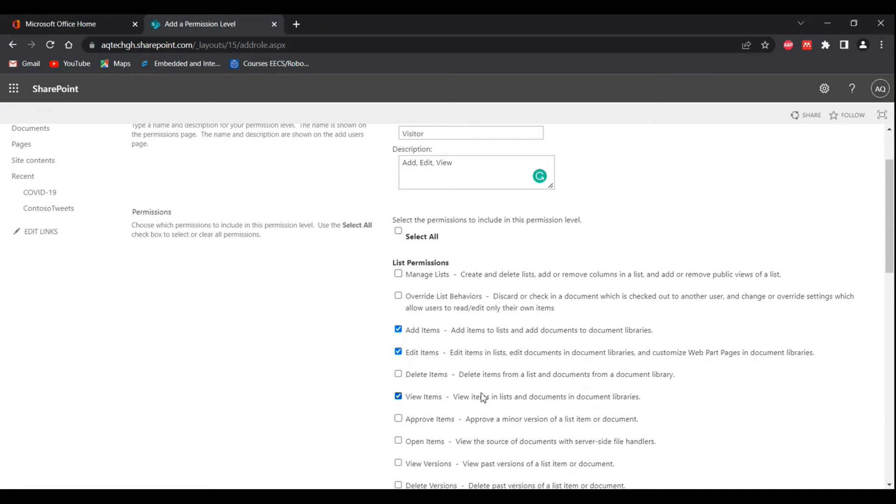
{"action": "scroll", "coordinate": [484, 398], "scroll_direction": "down", "scroll_amount": 1}
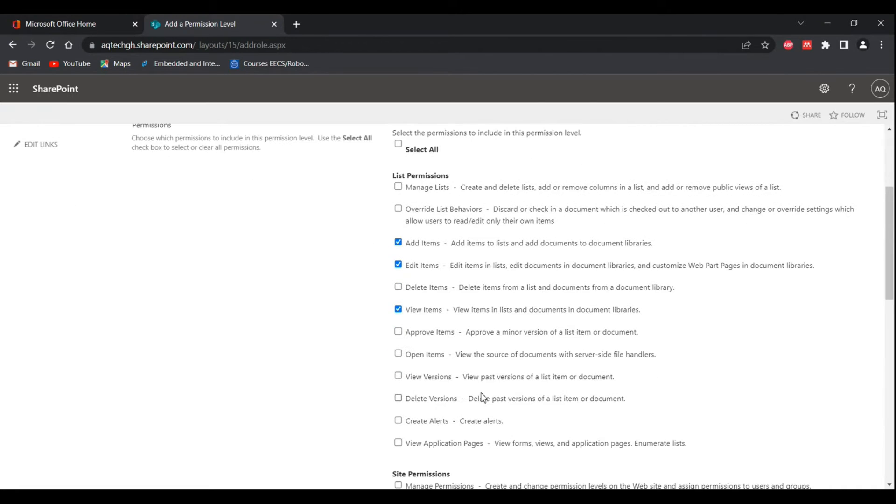
{"action": "scroll", "coordinate": [484, 398], "scroll_direction": "down", "scroll_amount": 3}
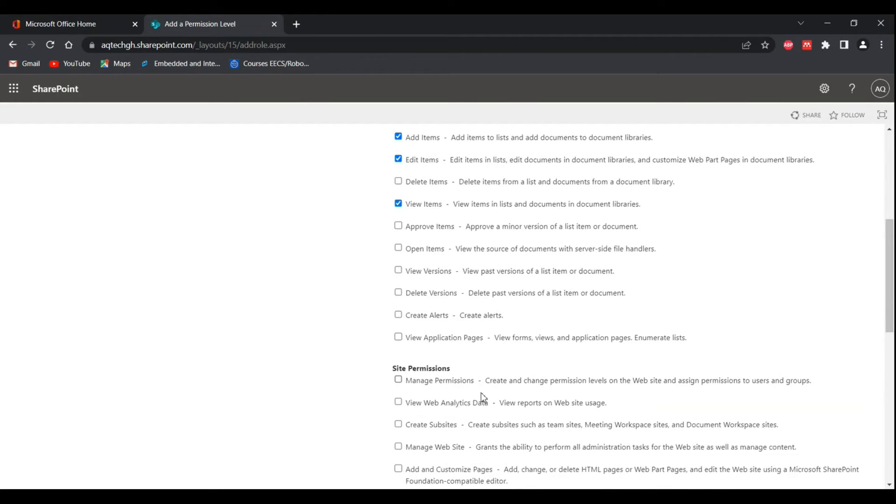
{"action": "scroll", "coordinate": [484, 398], "scroll_direction": "up", "scroll_amount": 4}
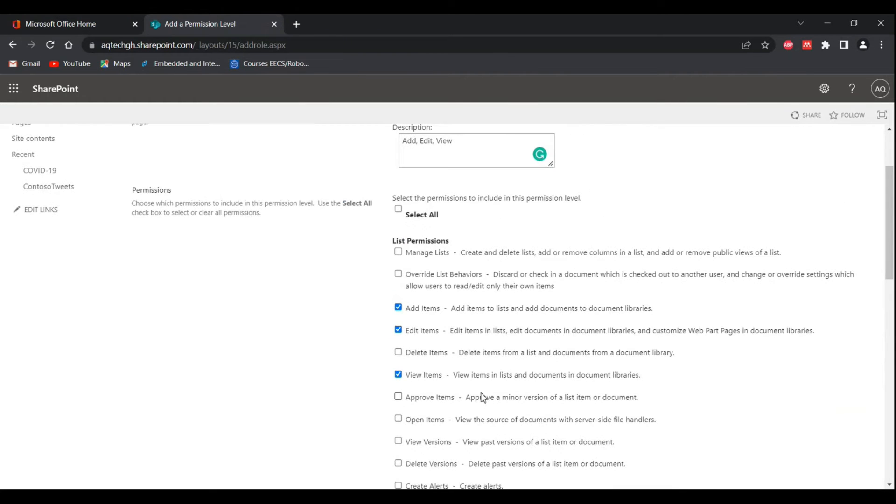
{"action": "scroll", "coordinate": [484, 398], "scroll_direction": "down", "scroll_amount": 2}
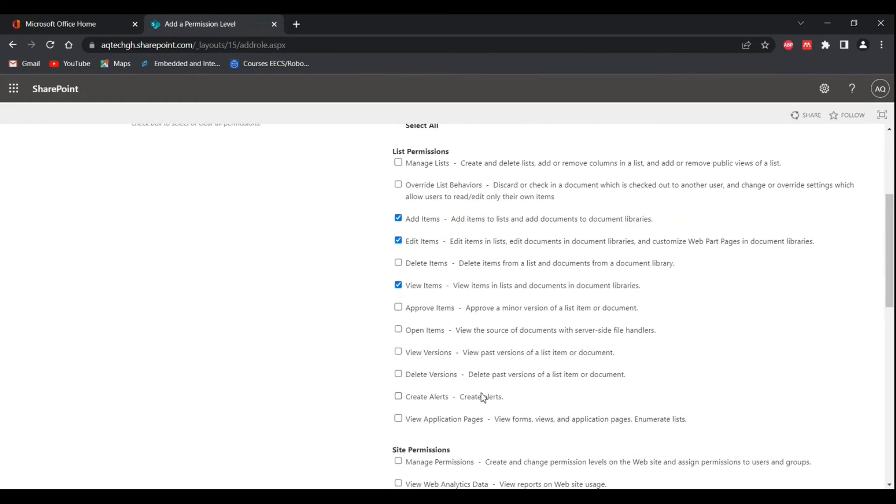
{"action": "scroll", "coordinate": [484, 398], "scroll_direction": "down", "scroll_amount": 2}
{"action": "scroll", "coordinate": [483, 398], "scroll_direction": "down", "scroll_amount": 2}
{"action": "scroll", "coordinate": [484, 397], "scroll_direction": "down", "scroll_amount": 4}
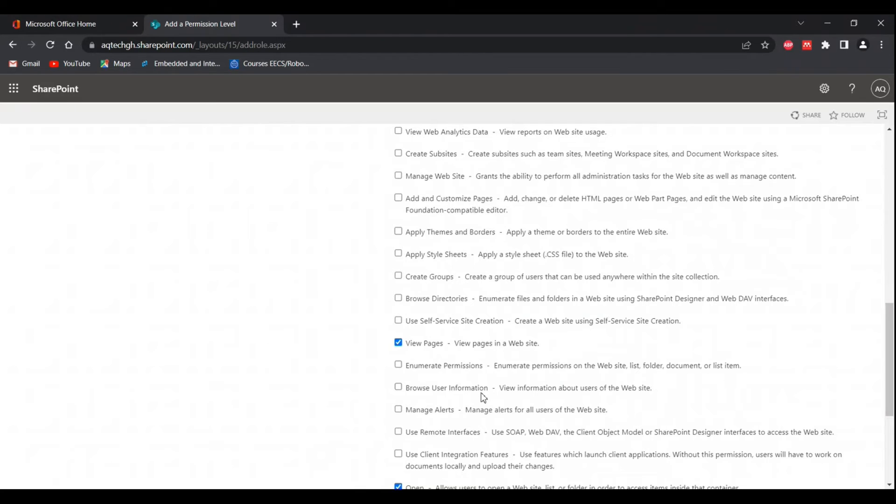
{"action": "scroll", "coordinate": [484, 397], "scroll_direction": "down", "scroll_amount": 4}
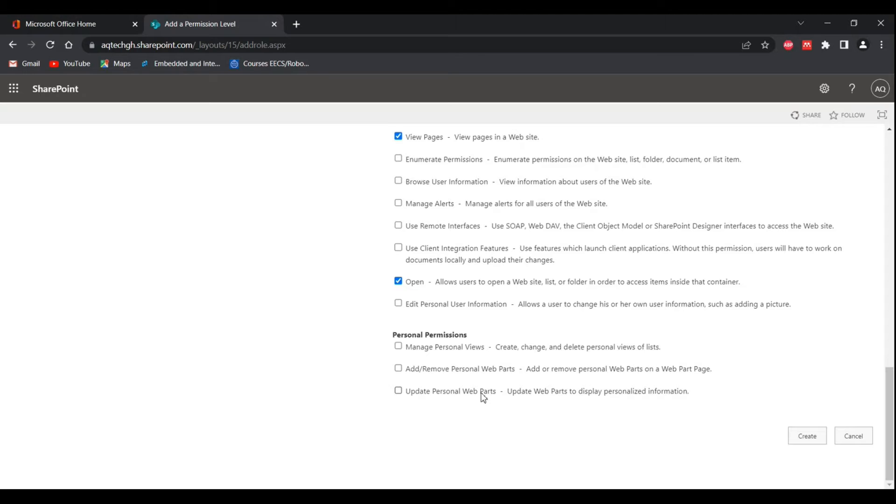
{"action": "left_click", "coordinate": [805, 441]}
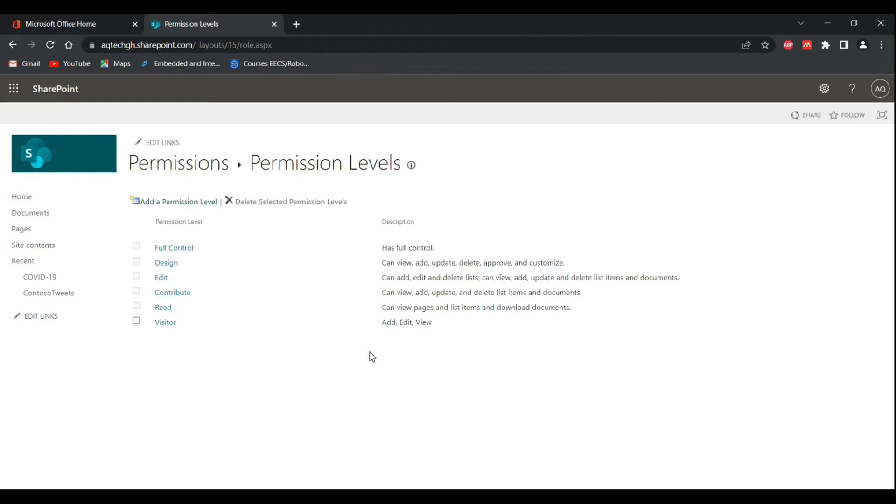
Step: Find the COVID-19 list in the site contents and open its settings
{"action": "left_click", "coordinate": [33, 249]}
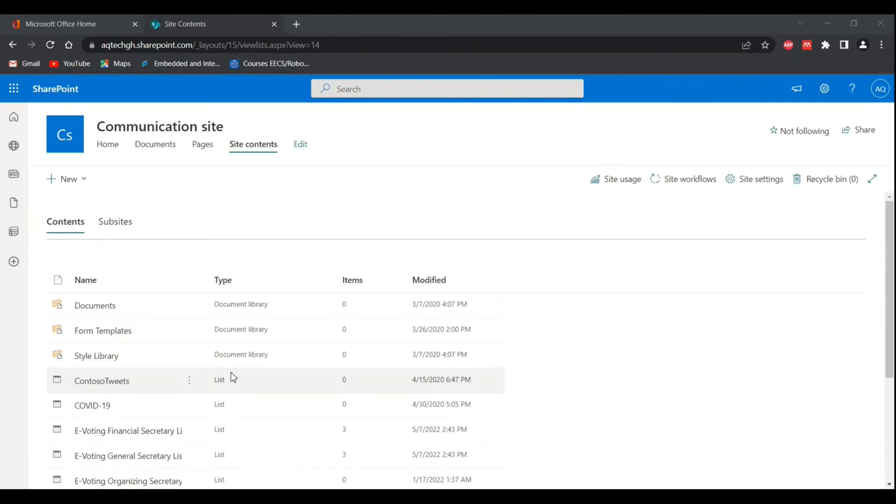
{"action": "scroll", "coordinate": [186, 383], "scroll_direction": "down", "scroll_amount": 3}
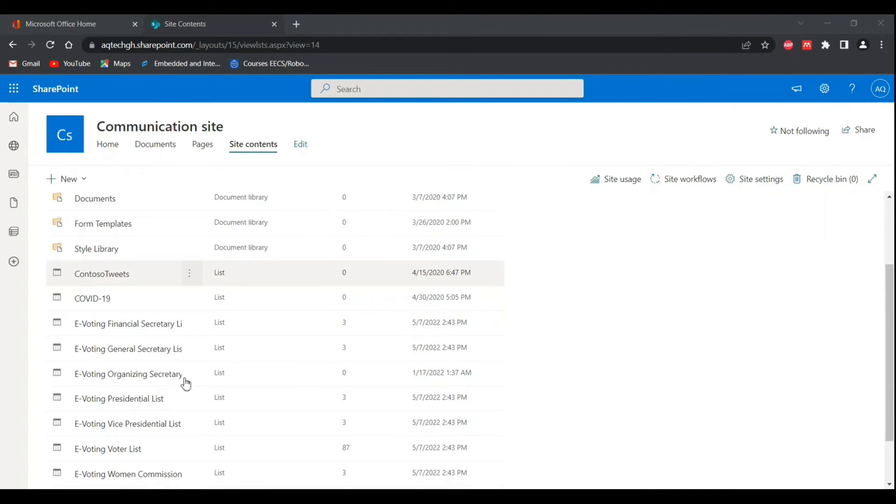
{"action": "scroll", "coordinate": [186, 383], "scroll_direction": "up", "scroll_amount": 2}
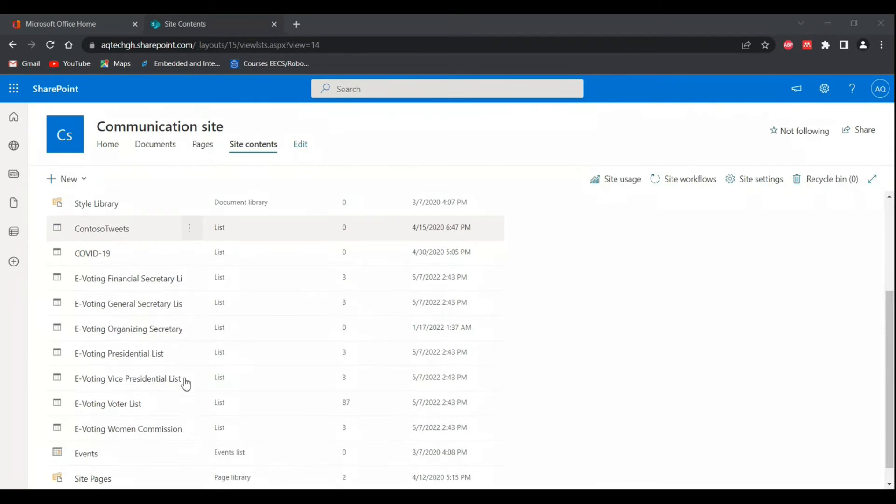
{"action": "scroll", "coordinate": [186, 384], "scroll_direction": "up", "scroll_amount": 2}
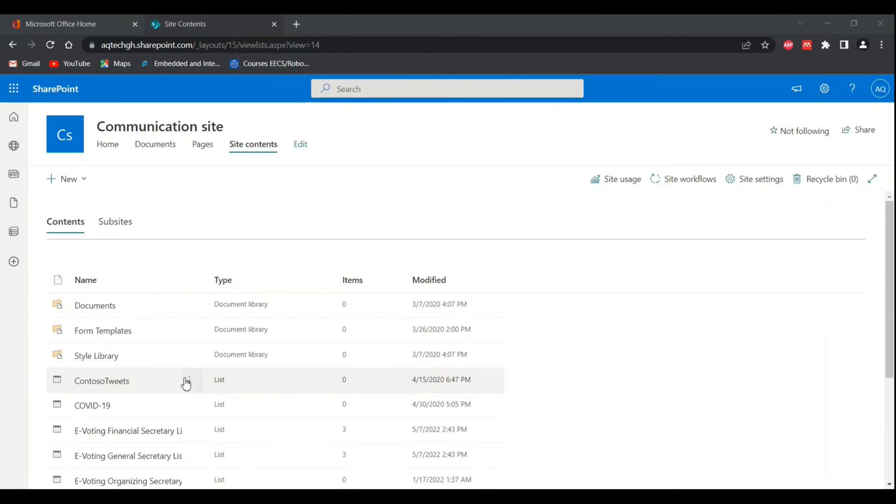
{"action": "left_click", "coordinate": [190, 407]}
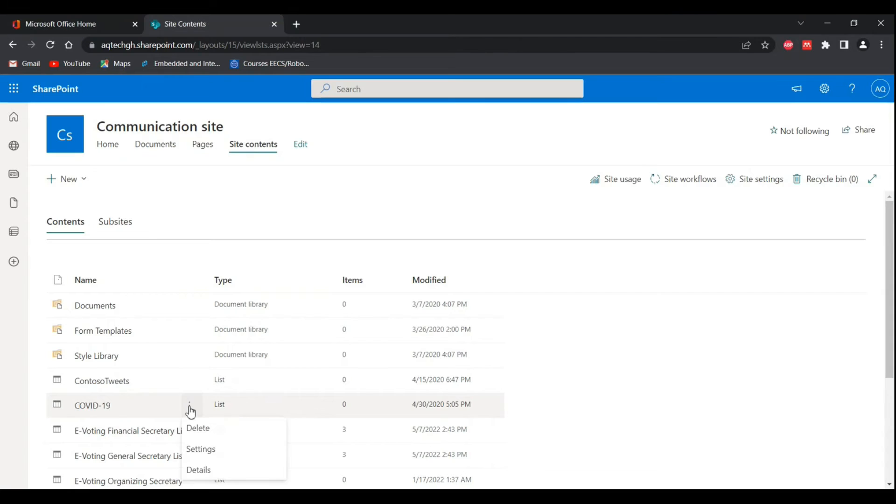
{"action": "left_click", "coordinate": [201, 451]}
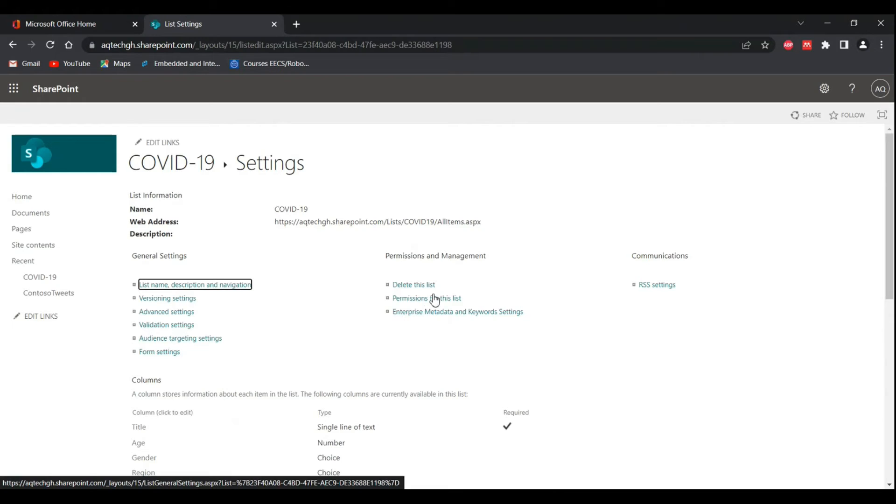
Step: Open the permissions of the COVID-19 list and stop inheriting them from the parent site
{"action": "left_click", "coordinate": [423, 301]}
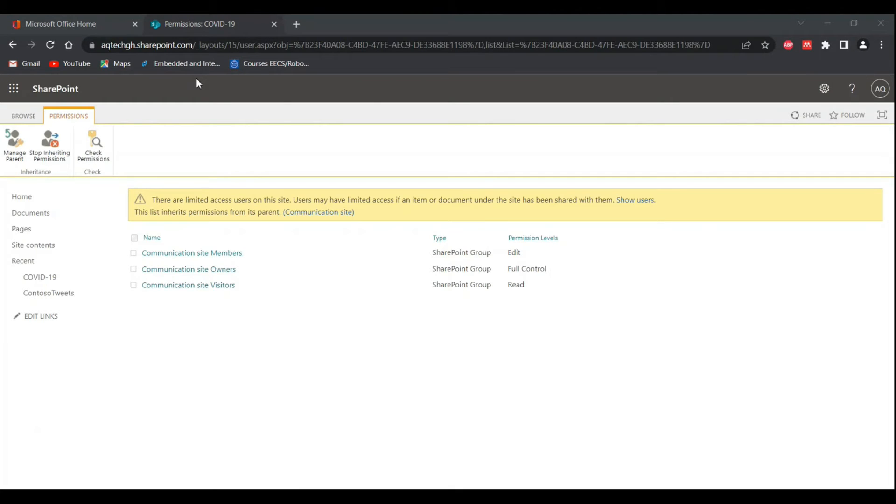
{"action": "left_click", "coordinate": [50, 156]}
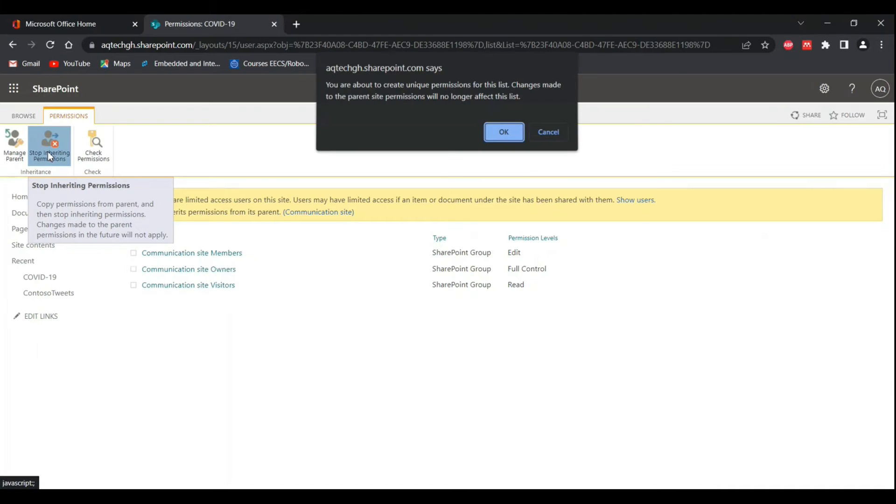
{"action": "left_click", "coordinate": [498, 136]}
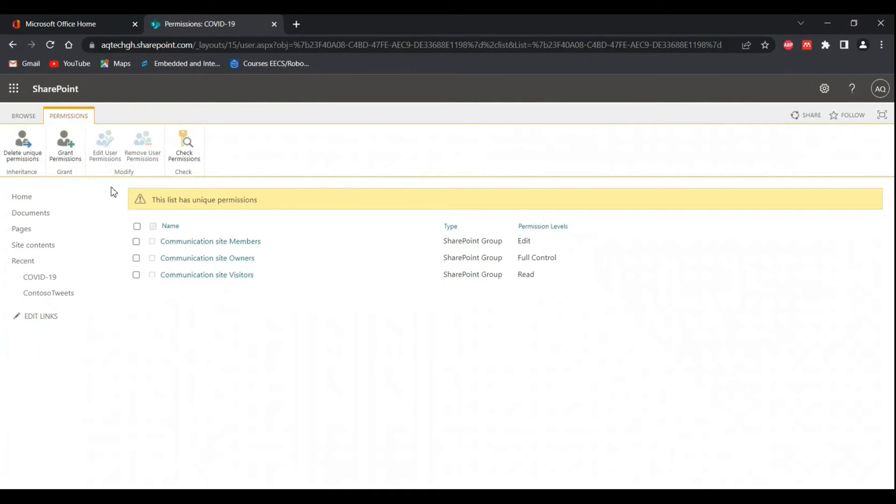
Step: Start granting permissions on the COVID-19 list and try finding invitees with "all", "us" and "adm"
{"action": "left_click", "coordinate": [65, 153]}
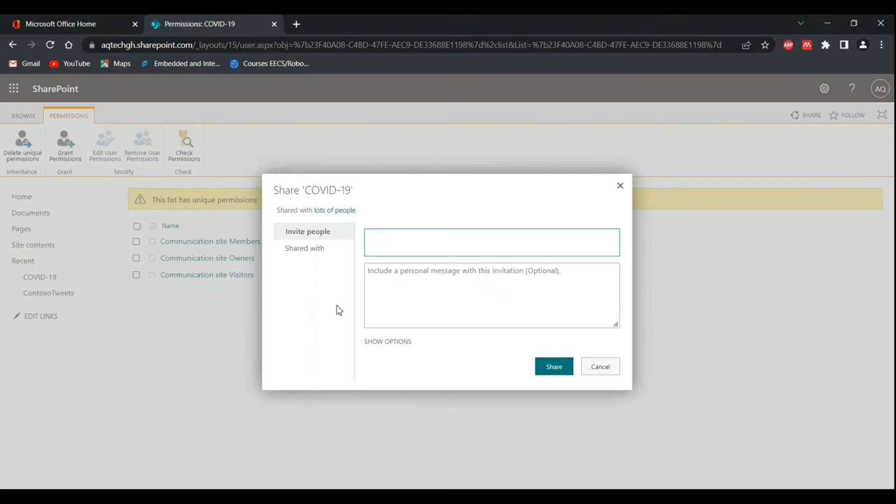
{"action": "type", "text": "all"}
{"action": "key", "text": "BackSpace"}
{"action": "key", "text": "BackSpace"}
{"action": "key", "text": "BackSpace"}
{"action": "type", "text": "us"}
{"action": "key", "text": "BackSpace"}
{"action": "key", "text": "BackSpace"}
{"action": "type", "text": "adm"}
{"action": "key", "text": "BackSpace"}
{"action": "key", "text": "BackSpace"}
{"action": "key", "text": "BackSpace"}
Step: Look through the people the COVID-19 list is shared with, view the First User profile, and return to the list permissions
{"action": "left_click", "coordinate": [327, 211]}
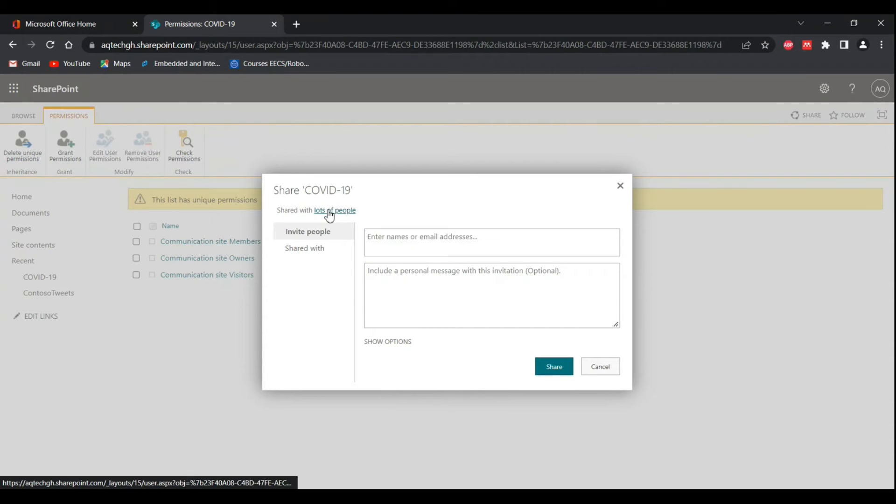
{"action": "scroll", "coordinate": [442, 298], "scroll_direction": "down", "scroll_amount": 2}
{"action": "scroll", "coordinate": [442, 298], "scroll_direction": "down", "scroll_amount": 2}
{"action": "scroll", "coordinate": [442, 298], "scroll_direction": "up", "scroll_amount": 1}
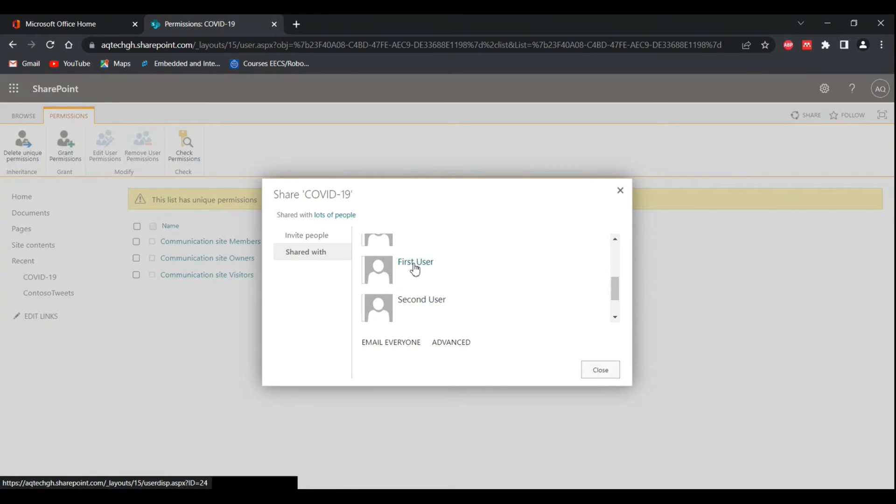
{"action": "left_click", "coordinate": [415, 268]}
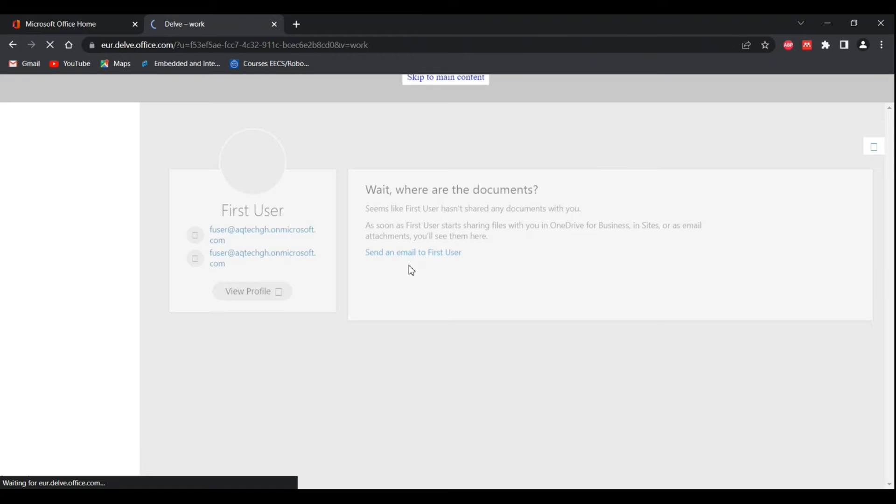
{"action": "left_click", "coordinate": [6, 45]}
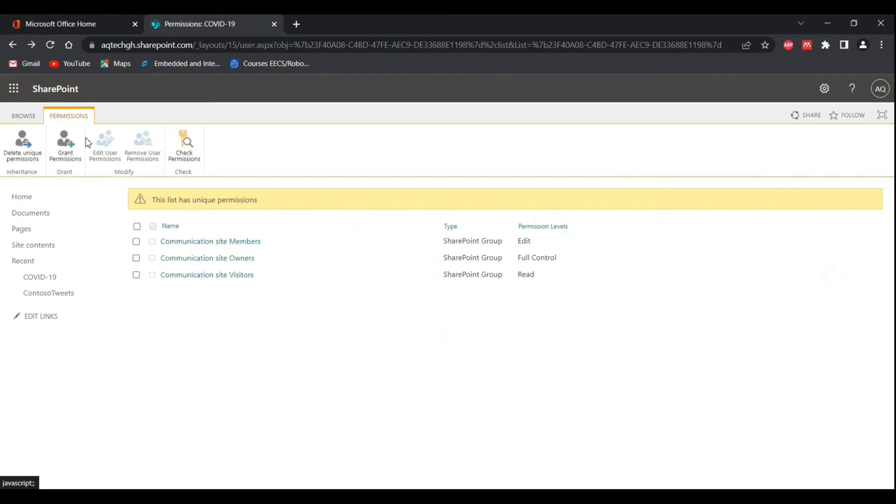
Step: Start a new permission grant on the COVID-19 list and add the First User account as invitee
{"action": "left_click", "coordinate": [60, 152]}
{"action": "type", "text": "first"}
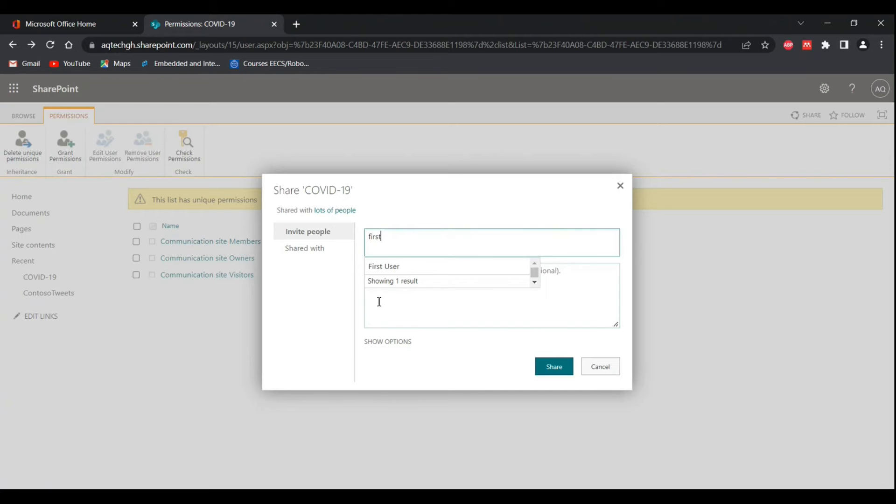
{"action": "left_click", "coordinate": [385, 271]}
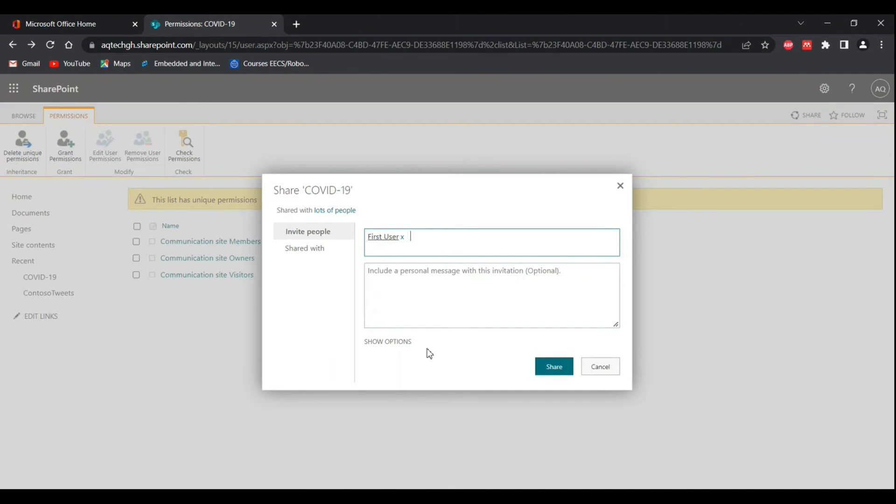
Step: Turn off the email invitation, choose the Visitor permission level, and share the list with the invitee
{"action": "left_click", "coordinate": [380, 344]}
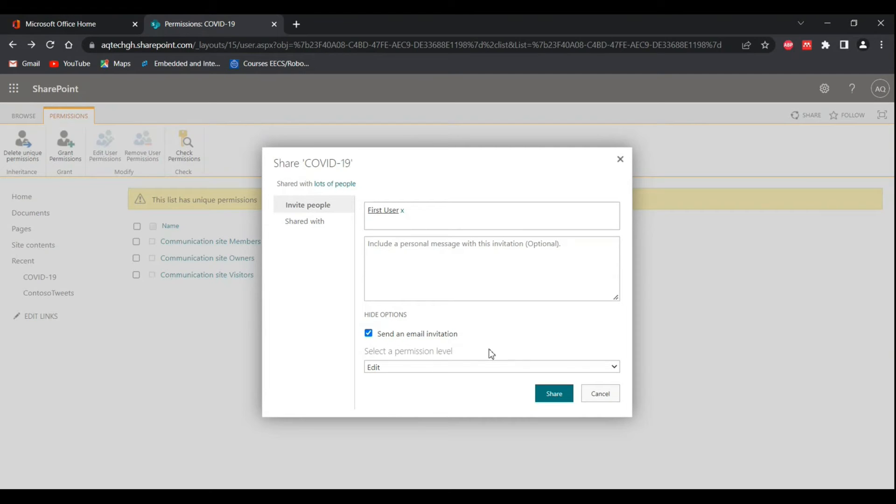
{"action": "left_click", "coordinate": [369, 334]}
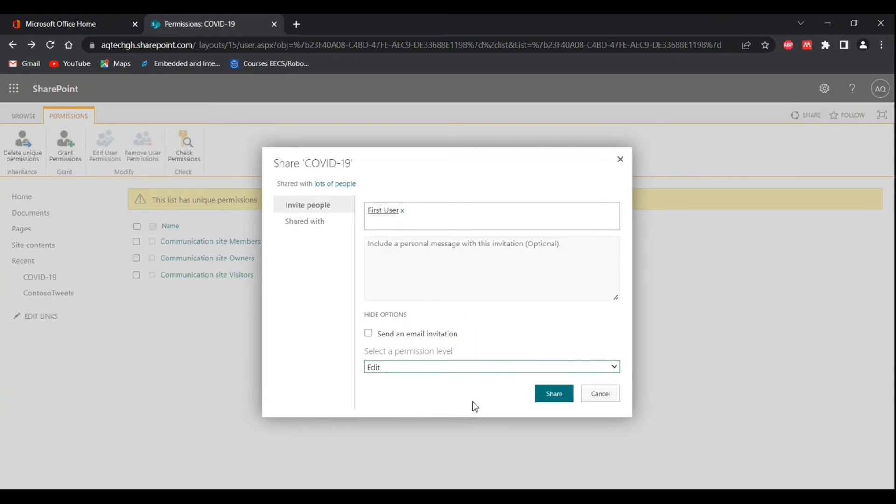
{"action": "left_click", "coordinate": [381, 430]}
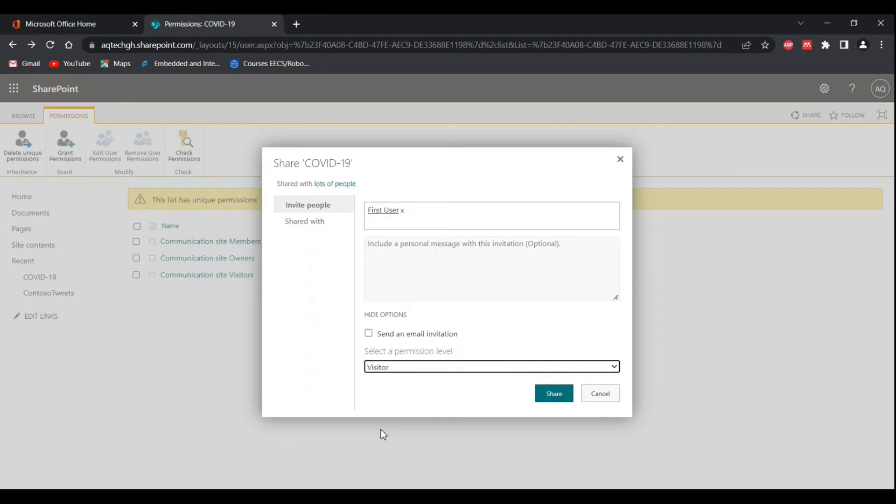
{"action": "left_click", "coordinate": [564, 393]}
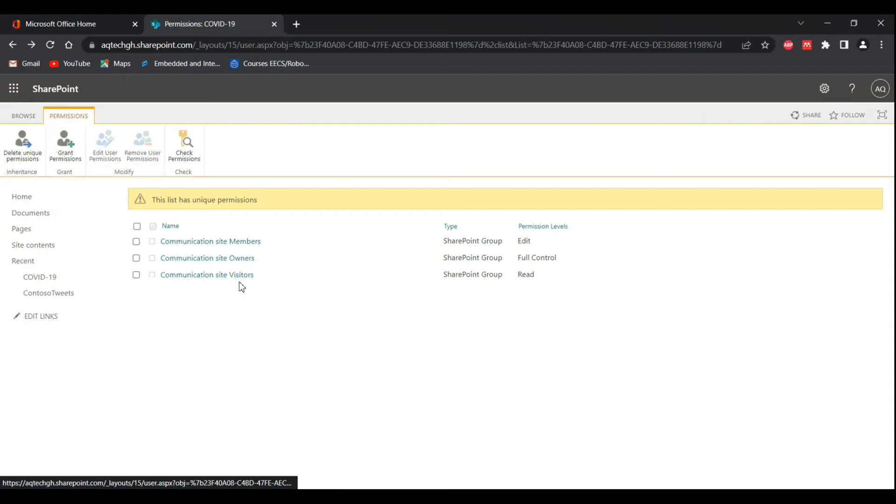
Step: Check the permission levels the First User account holds on the COVID-19 list, and close the check
{"action": "left_click", "coordinate": [183, 147]}
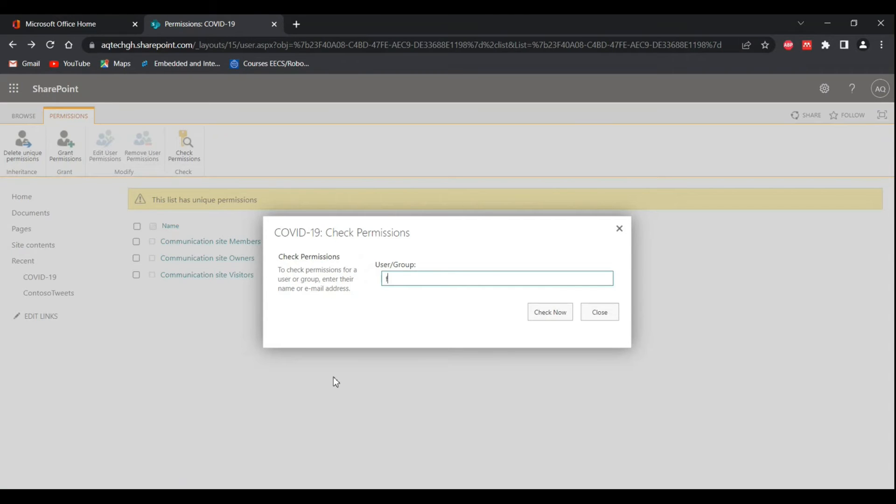
{"action": "type", "text": "firs"}
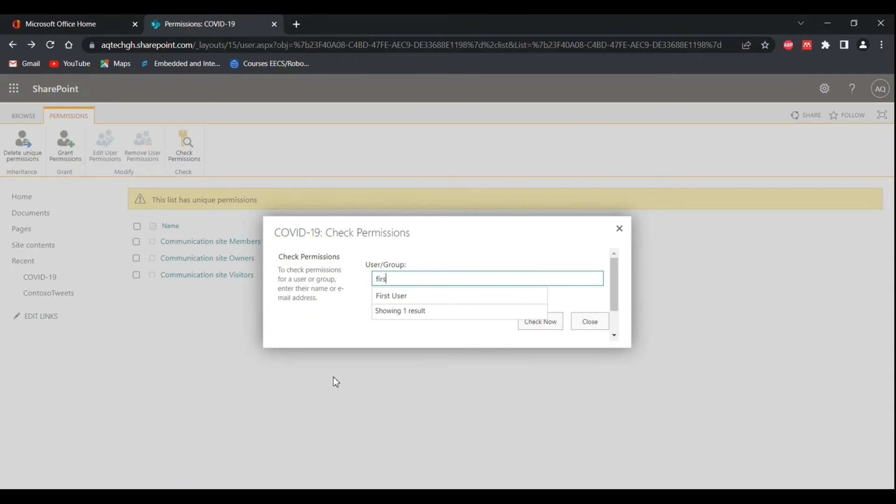
{"action": "left_click", "coordinate": [393, 297]}
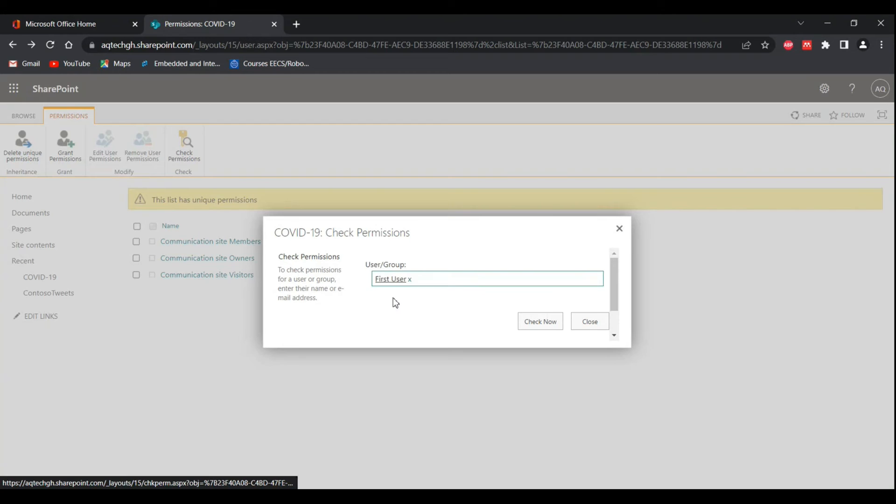
{"action": "left_click", "coordinate": [540, 326]}
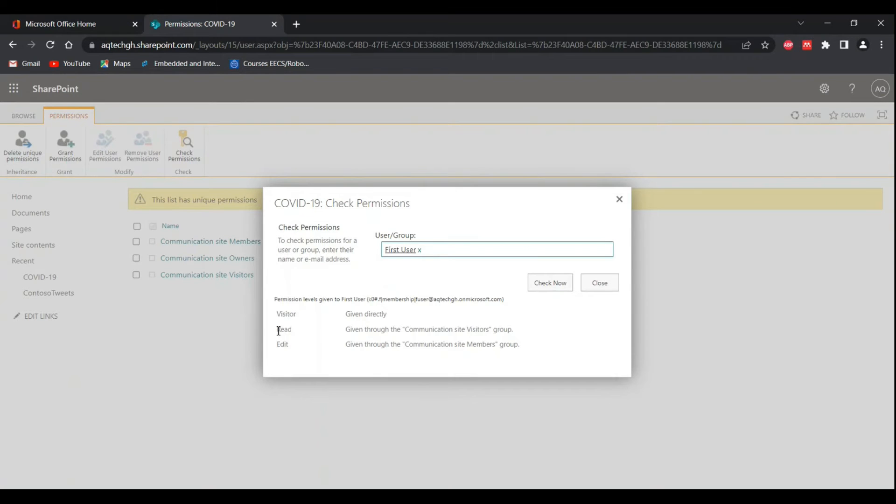
{"action": "left_click_drag", "start_coordinate": [278, 314], "coordinate": [316, 319]}
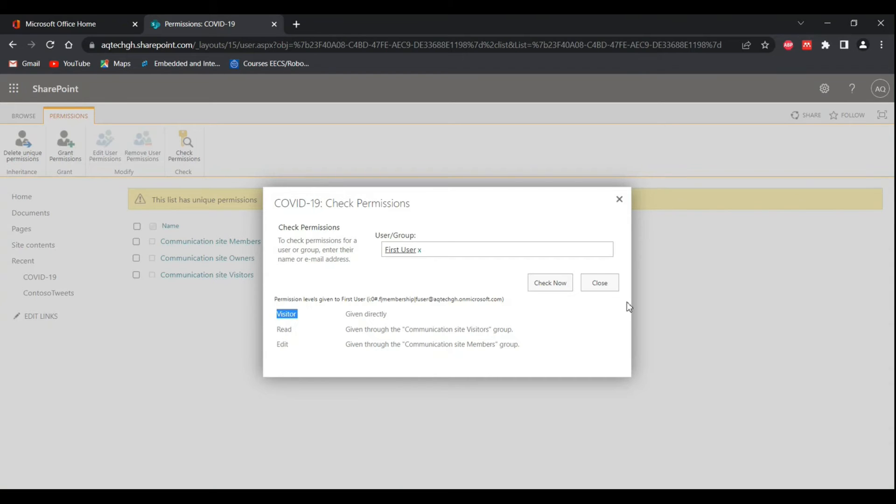
{"action": "left_click", "coordinate": [598, 291]}
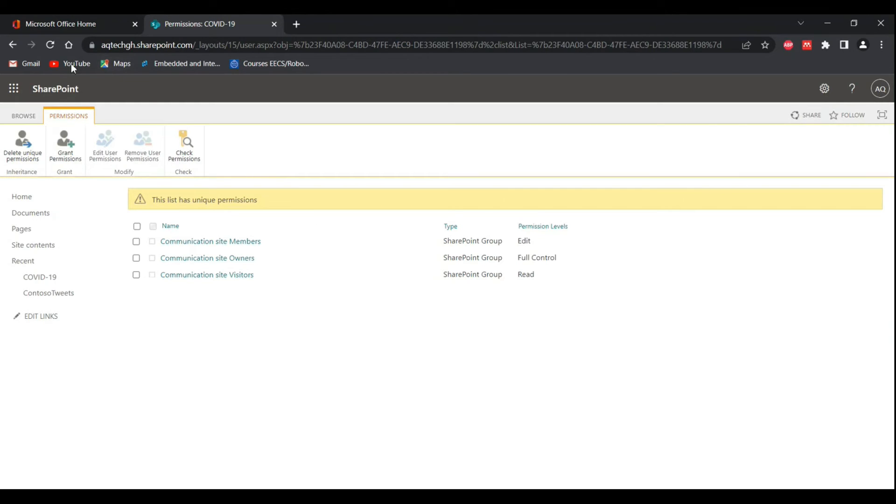
Step: Go to the Communication site home page and start creating a new blank list
{"action": "left_click", "coordinate": [55, 87]}
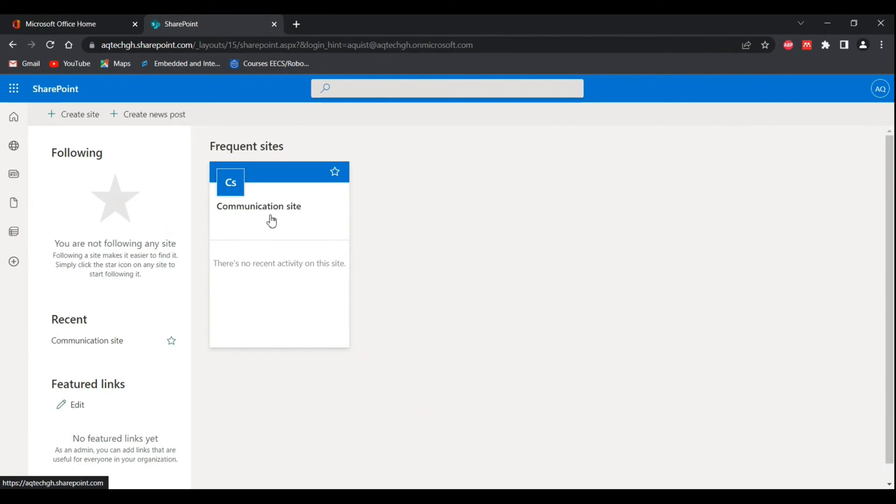
{"action": "left_click", "coordinate": [272, 221]}
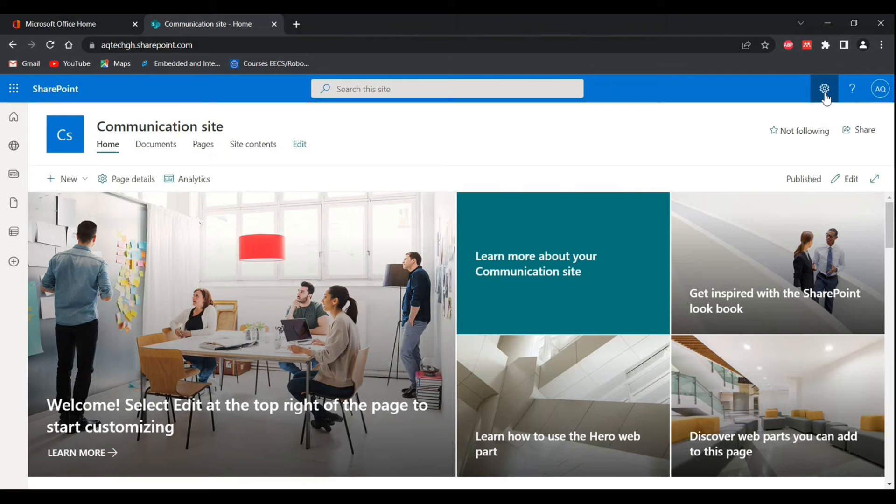
{"action": "left_click", "coordinate": [70, 179]}
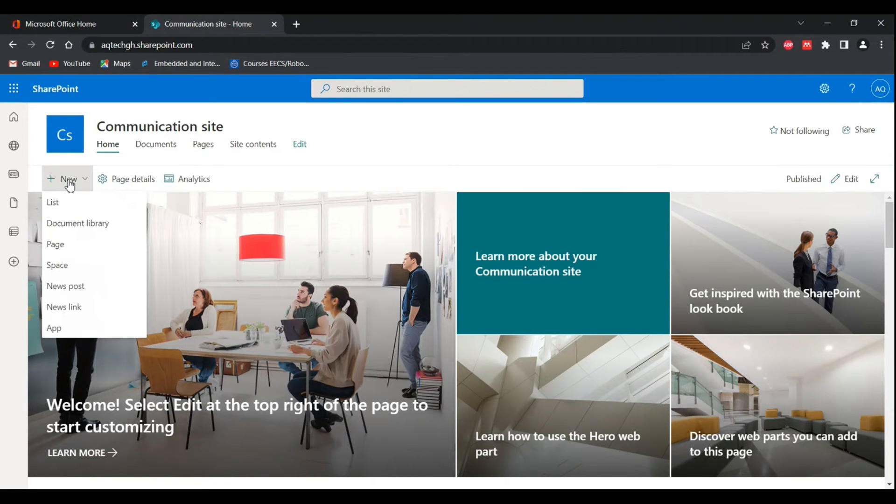
{"action": "left_click", "coordinate": [65, 210]}
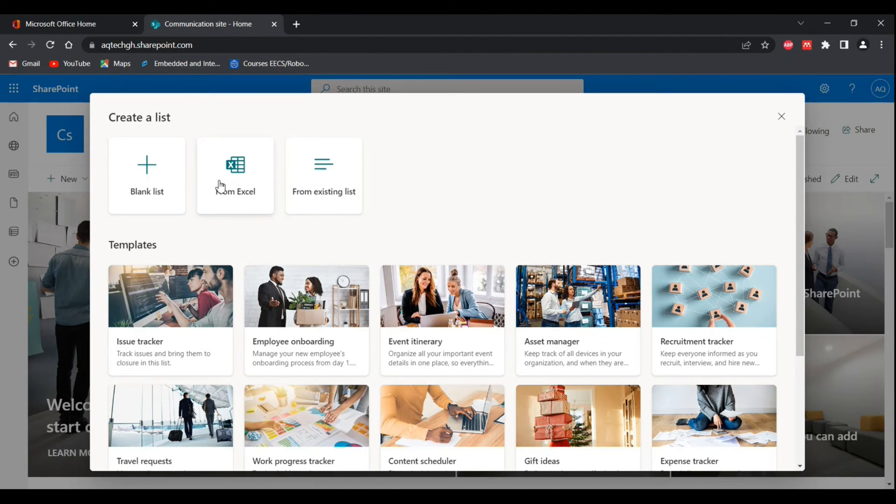
{"action": "left_click", "coordinate": [157, 190]}
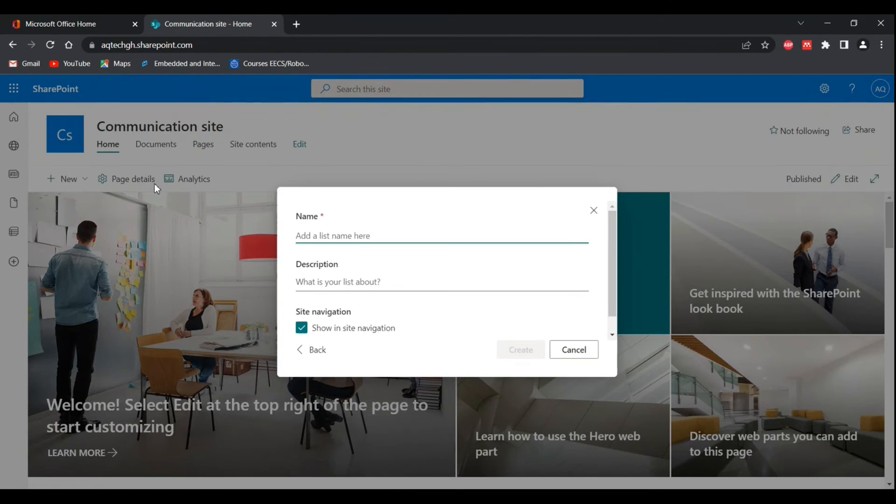
Step: Name the list PowerStrikersDemo3, leave it out of the site navigation, and create it
{"action": "type", "text": "Power"}
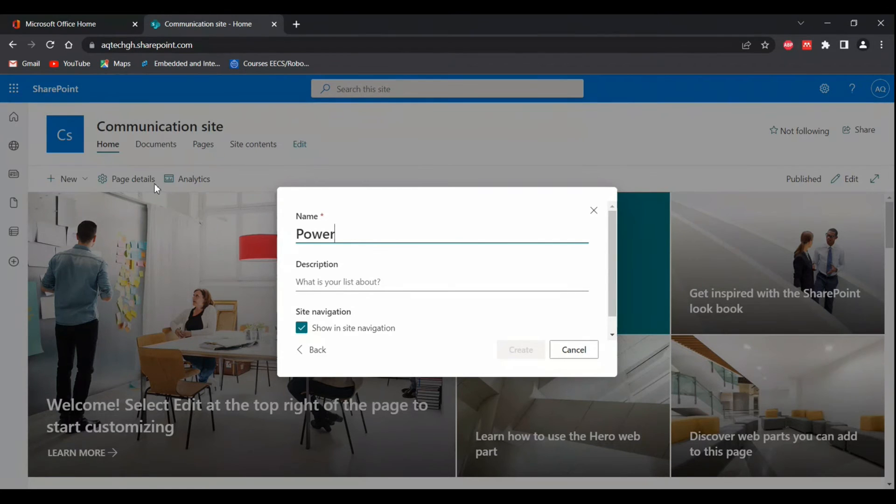
{"action": "type", "text": "Strike"}
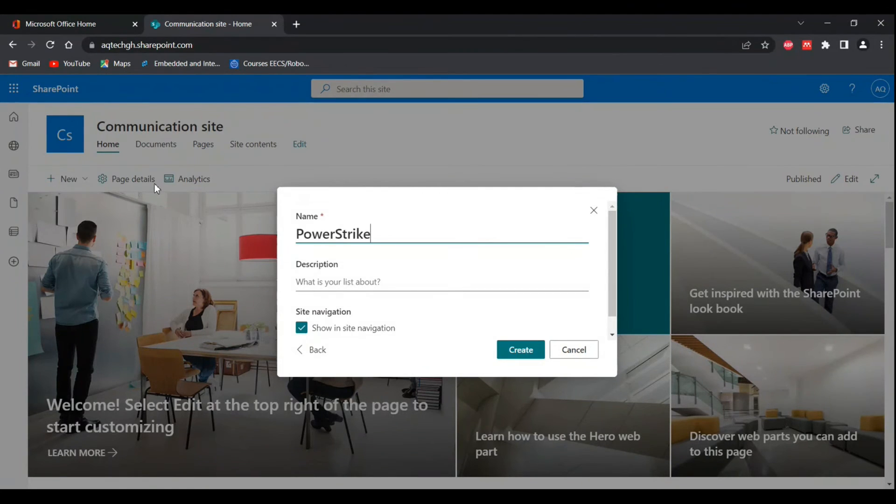
{"action": "type", "text": "rsDemo"}
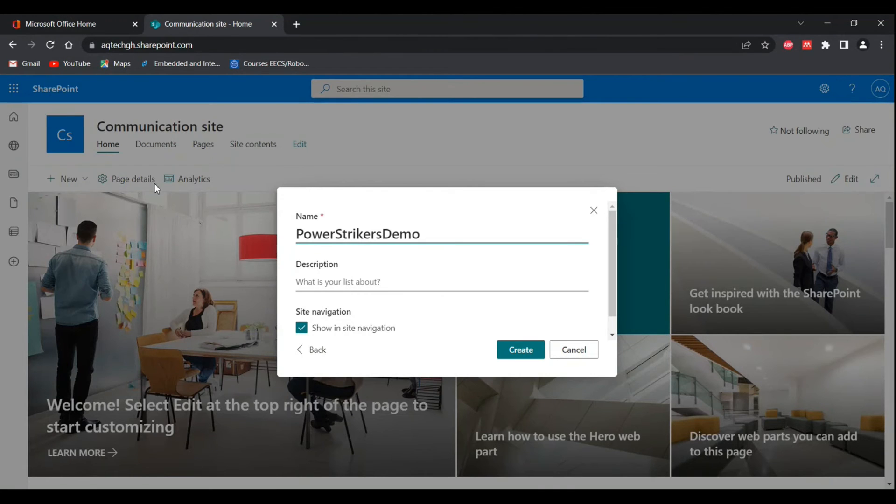
{"action": "type", "text": "3"}
{"action": "left_click", "coordinate": [303, 332]}
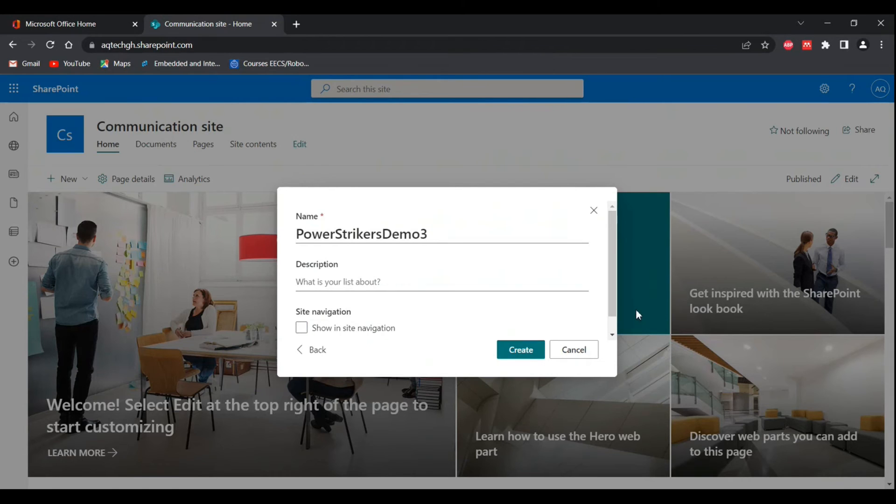
{"action": "left_click_drag", "start_coordinate": [615, 276], "coordinate": [610, 323]}
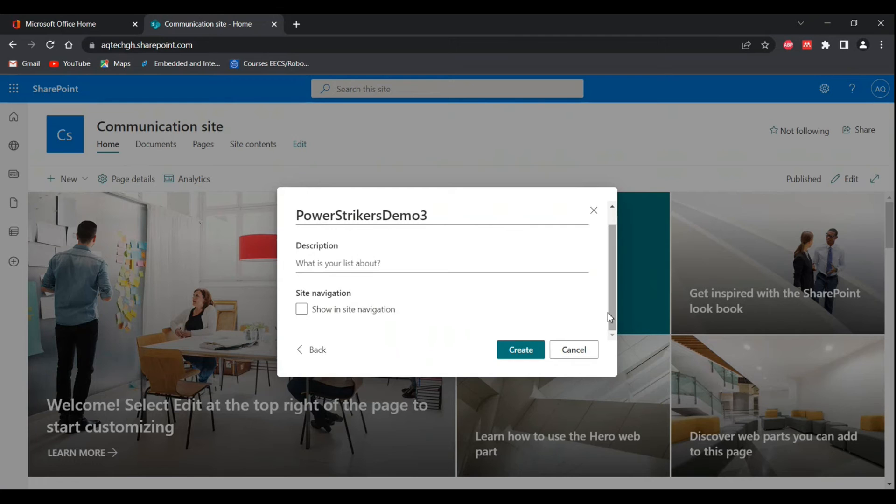
{"action": "left_click", "coordinate": [518, 353]}
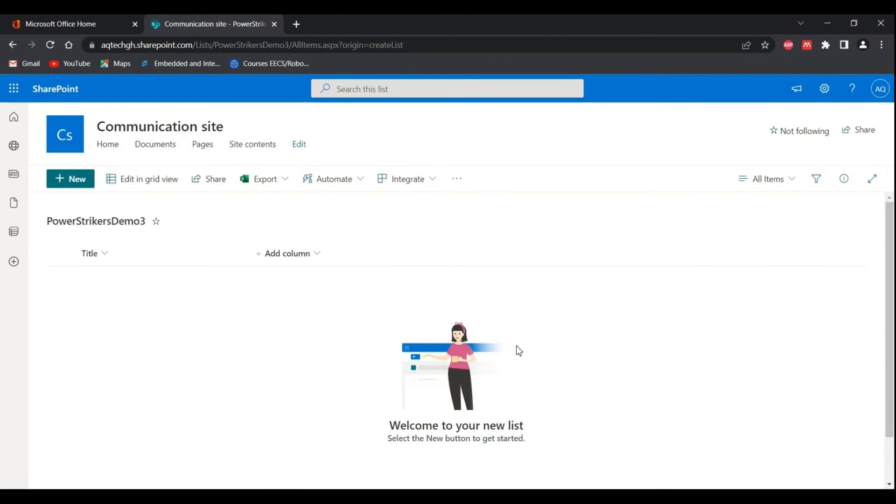
Step: View the column types offered for the new list, and open the PowerStrikersDemo3 list settings from the site contents
{"action": "left_click", "coordinate": [258, 257]}
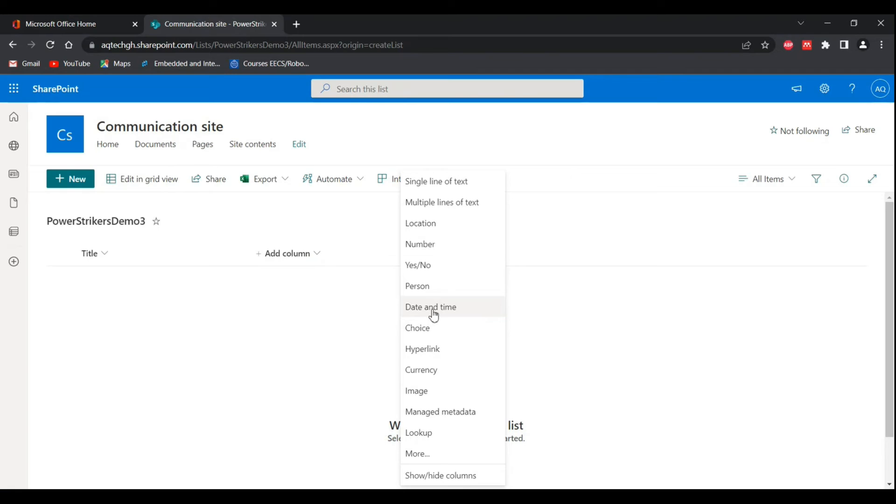
{"action": "left_click", "coordinate": [251, 226]}
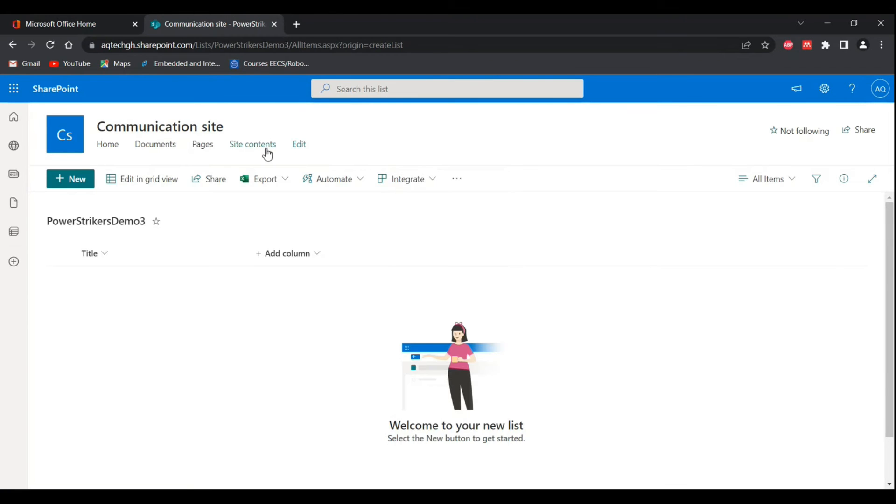
{"action": "left_click", "coordinate": [258, 150]}
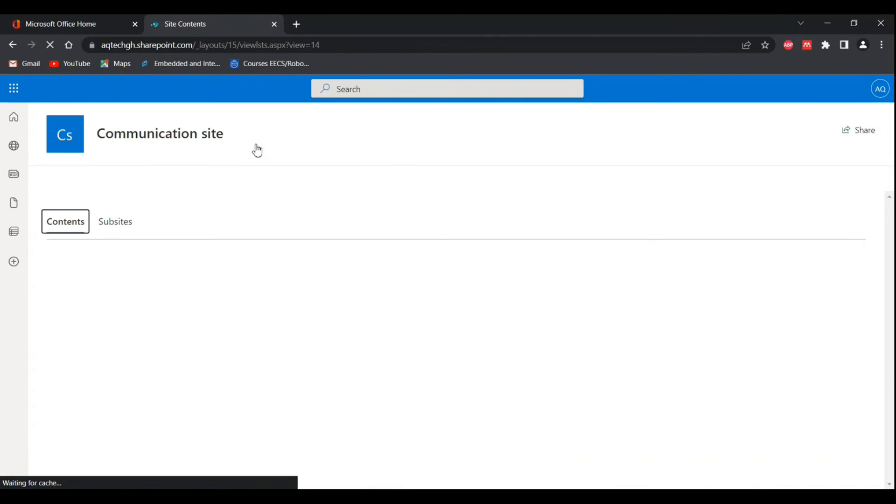
{"action": "scroll", "coordinate": [129, 395], "scroll_direction": "down", "scroll_amount": 3}
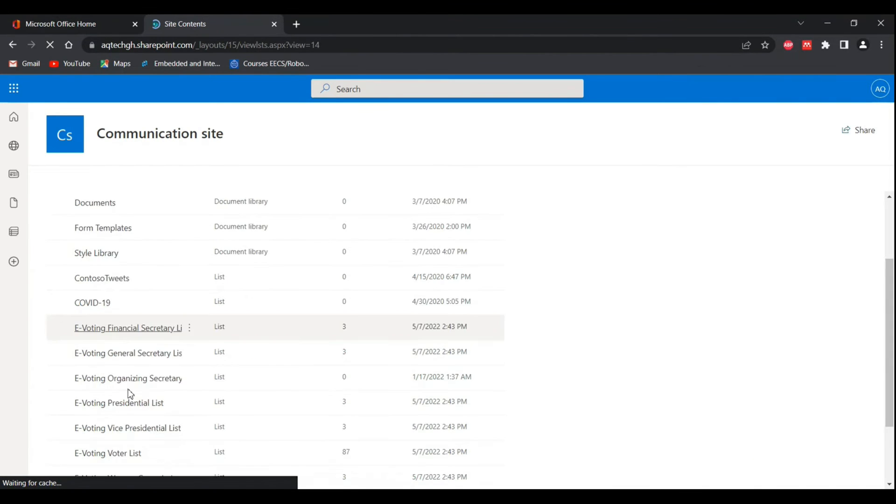
{"action": "scroll", "coordinate": [129, 392], "scroll_direction": "down", "scroll_amount": 2}
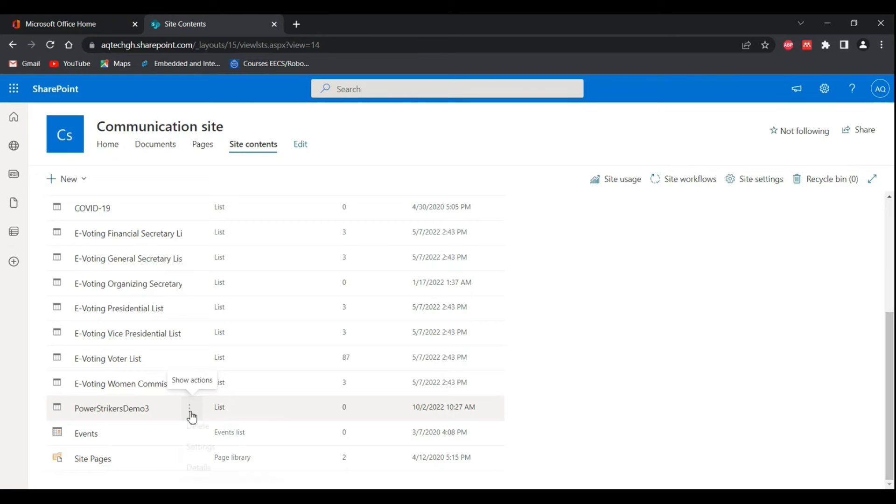
{"action": "left_click", "coordinate": [191, 413]}
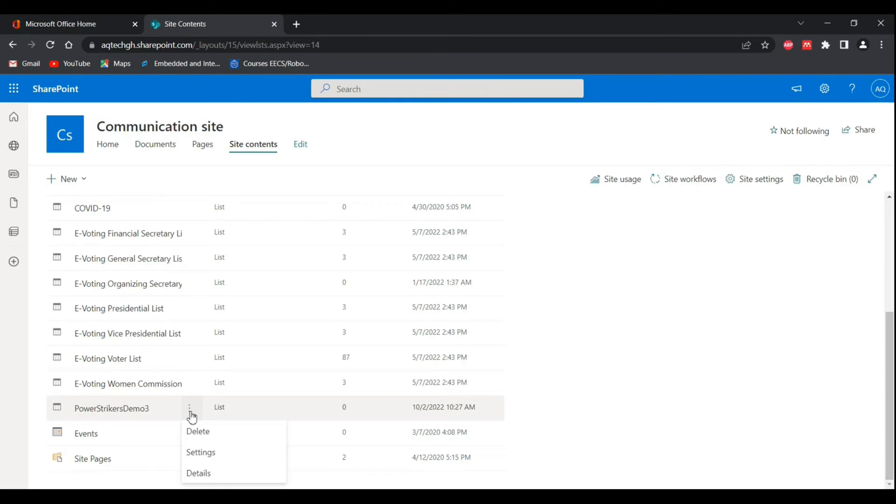
{"action": "left_click", "coordinate": [201, 453]}
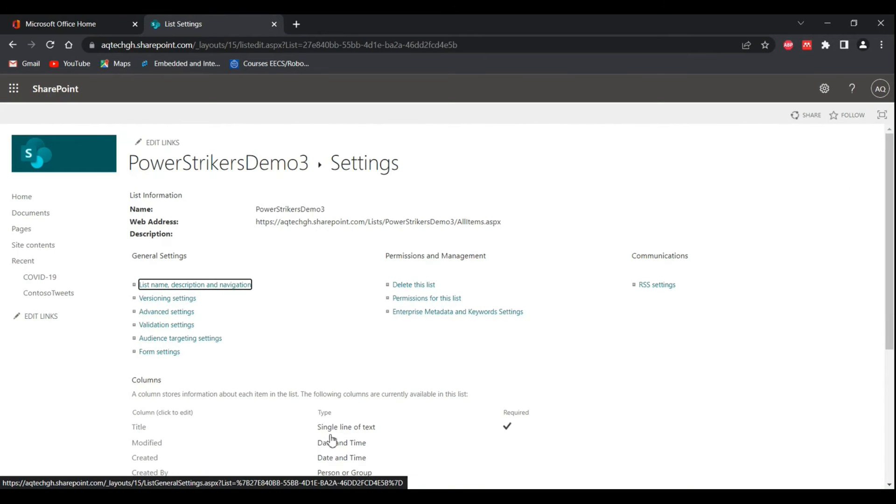
Step: Examine the default columns and the column management options in the PowerStrikersDemo3 settings
{"action": "scroll", "coordinate": [335, 365], "scroll_direction": "down", "scroll_amount": 5}
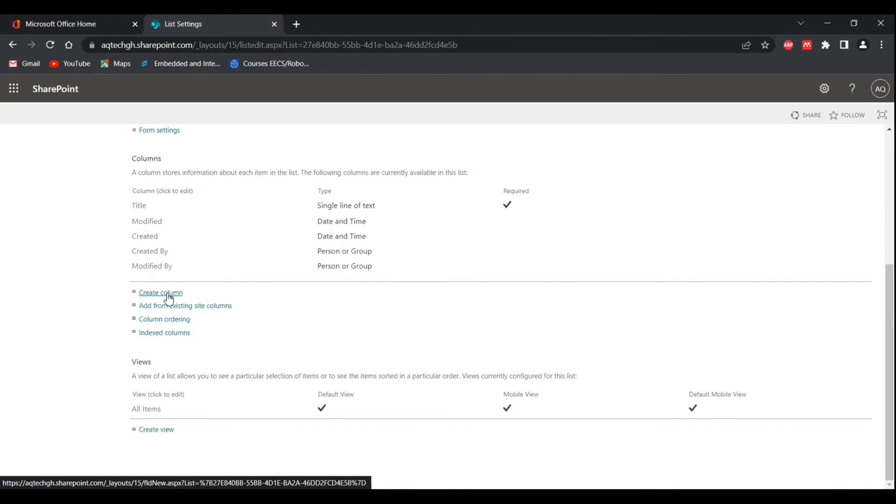
{"action": "scroll", "coordinate": [169, 295], "scroll_direction": "up", "scroll_amount": 1}
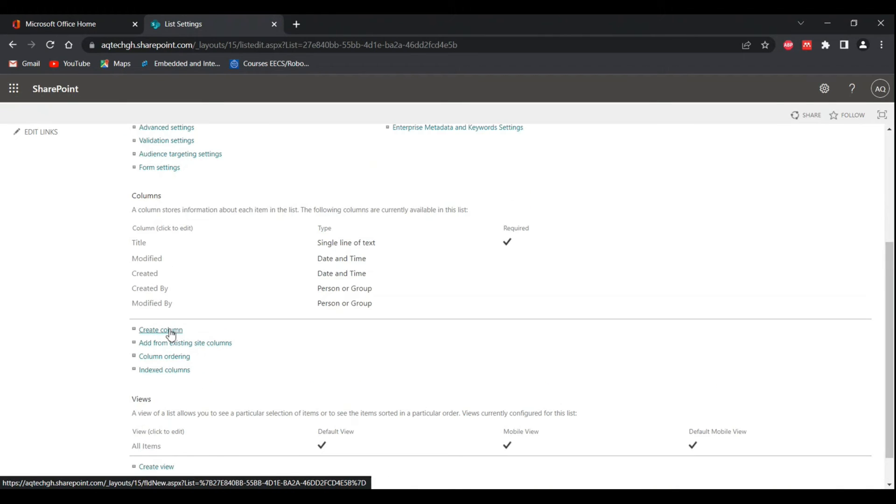
{"action": "scroll", "coordinate": [171, 335], "scroll_direction": "up", "scroll_amount": 2}
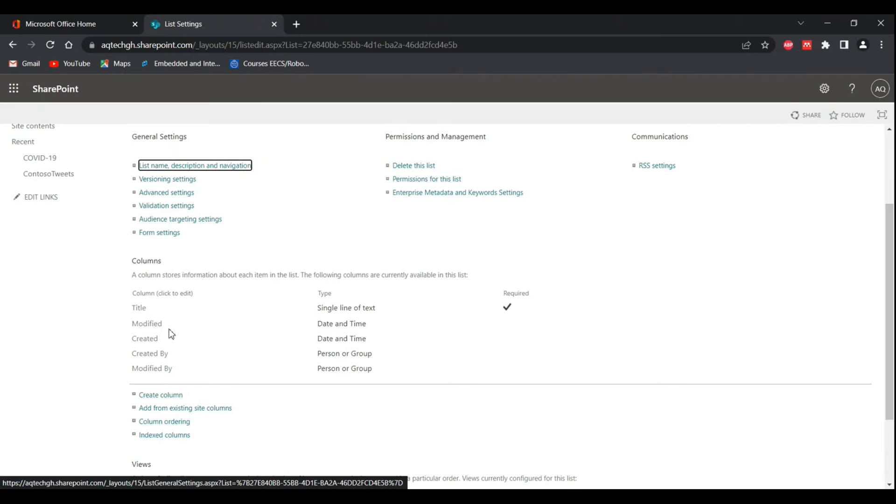
{"action": "left_click_drag", "start_coordinate": [121, 312], "coordinate": [180, 390]}
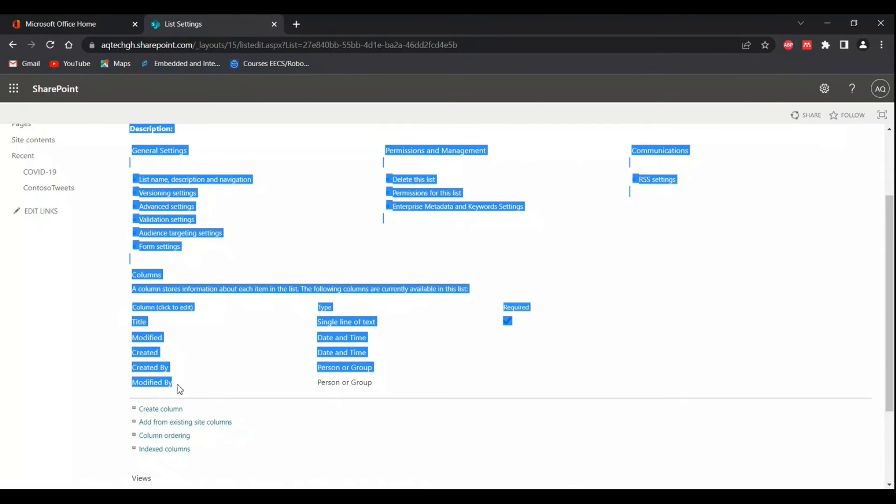
{"action": "left_click", "coordinate": [474, 440]}
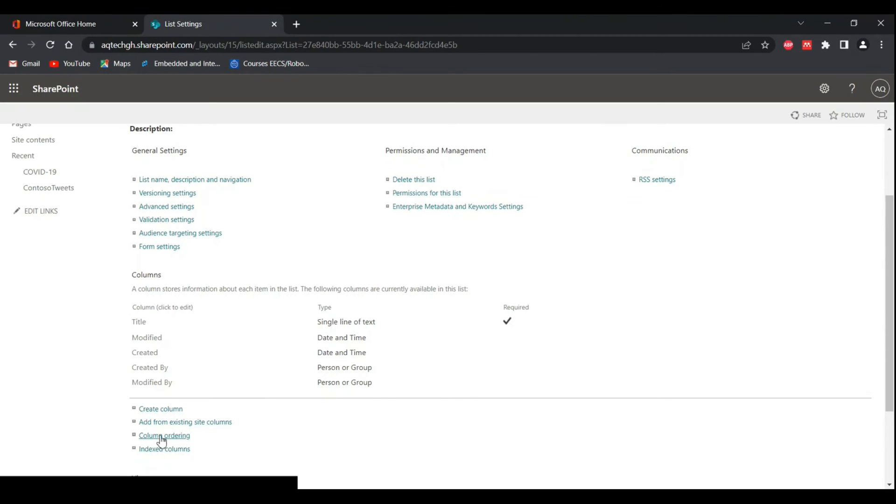
Step: Start a new column for the list, name it Column1, and review the additional settings for a single line of text
{"action": "left_click", "coordinate": [161, 409]}
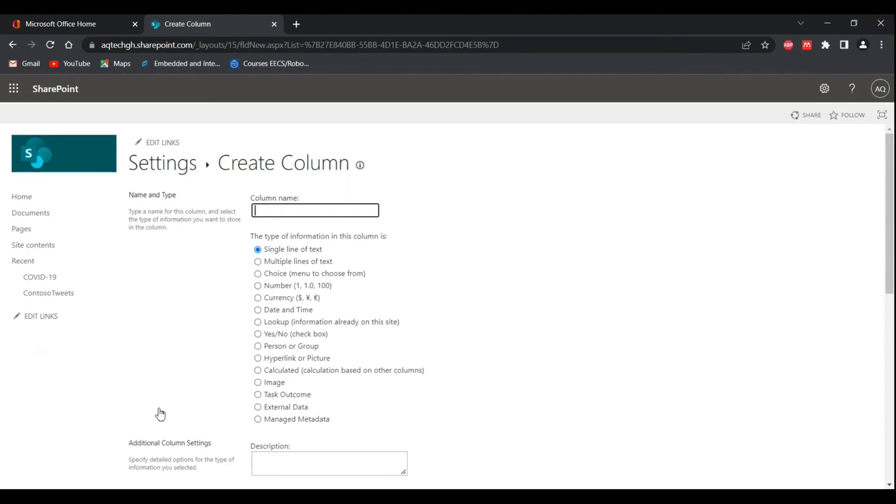
{"action": "type", "text": "C"}
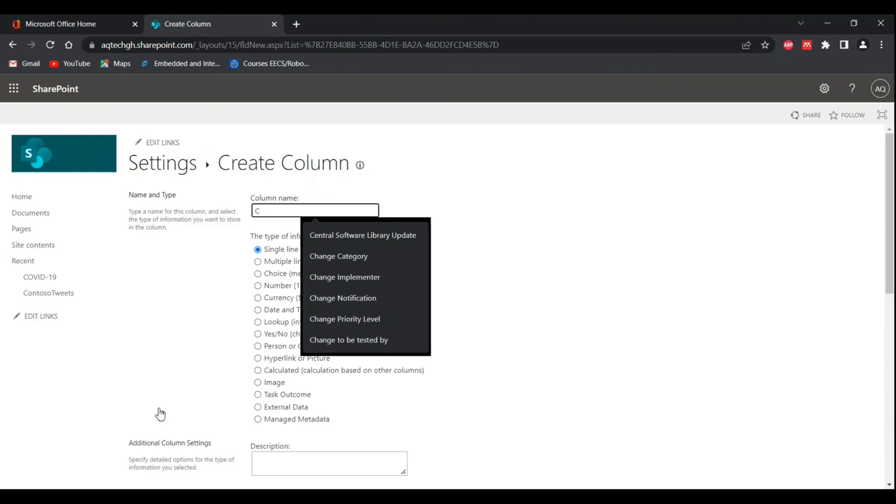
{"action": "type", "text": "olo"}
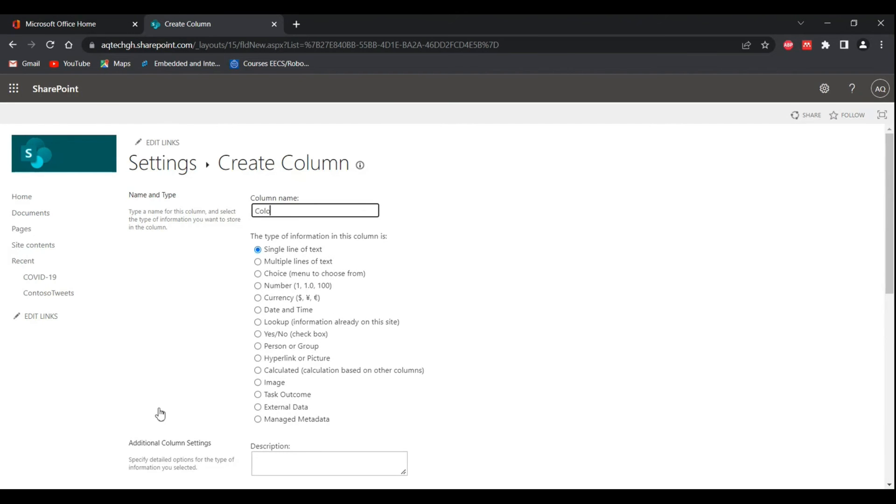
{"action": "key", "text": "BackSpace"}
{"action": "type", "text": "umn1"}
{"action": "left_click", "coordinate": [345, 106]}
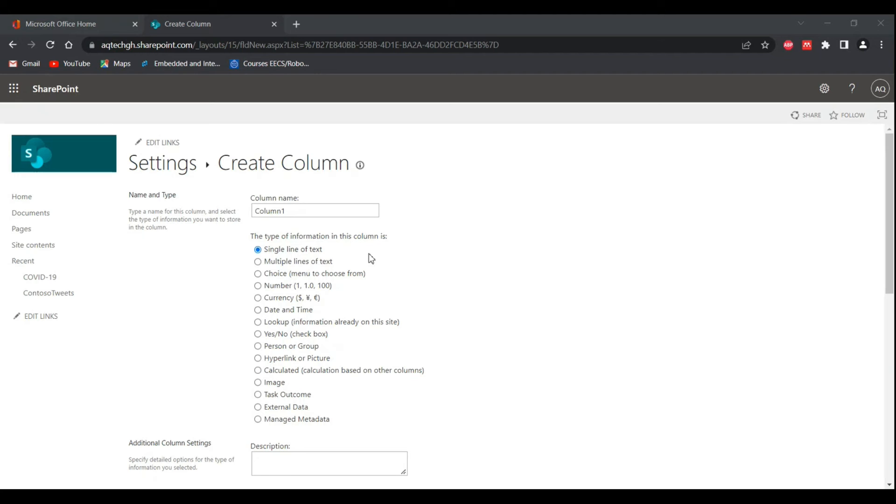
{"action": "scroll", "coordinate": [422, 364], "scroll_direction": "down", "scroll_amount": 4}
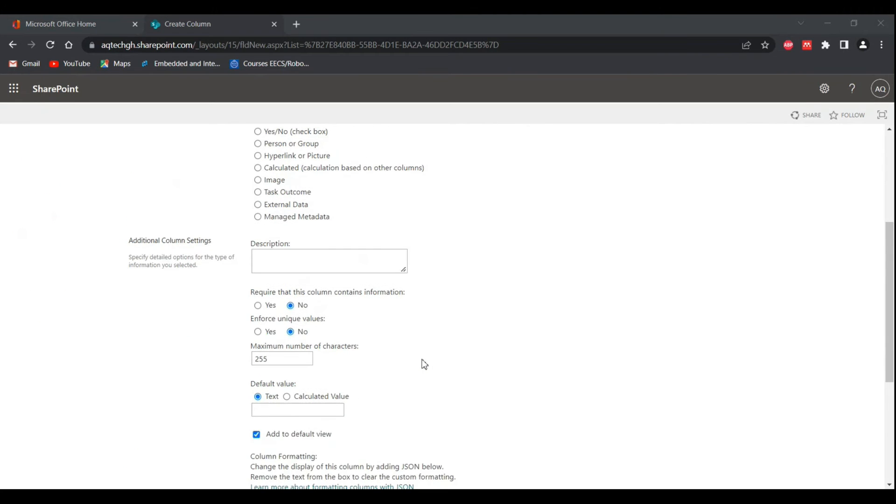
{"action": "scroll", "coordinate": [424, 364], "scroll_direction": "up", "scroll_amount": 4}
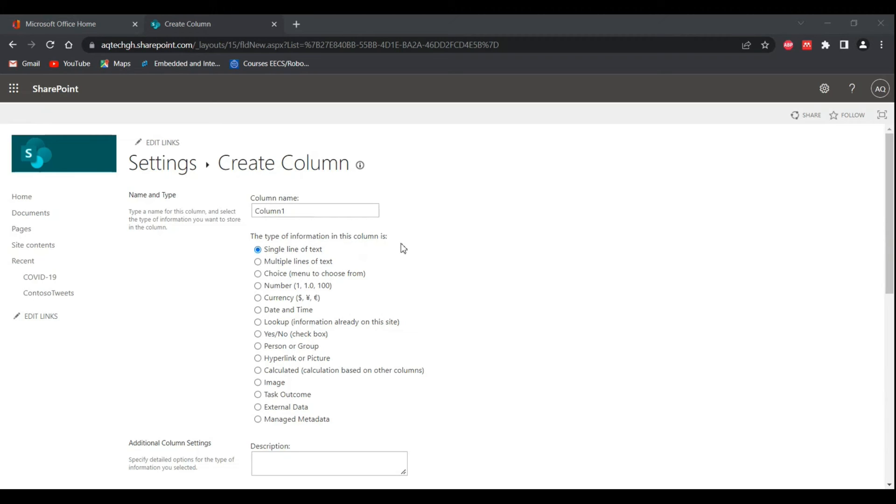
Step: Set the information type of Column1 to Choice and review its choice entries and settings
{"action": "left_click", "coordinate": [259, 275]}
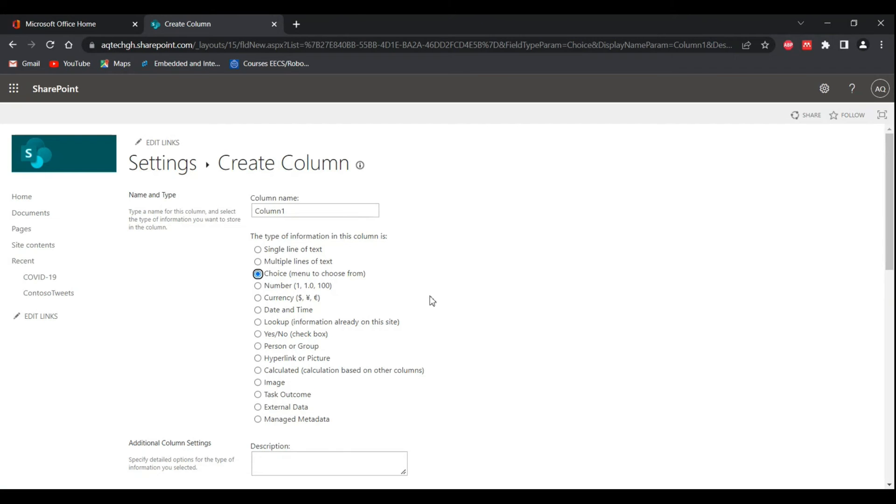
{"action": "scroll", "coordinate": [431, 300], "scroll_direction": "down", "scroll_amount": 5}
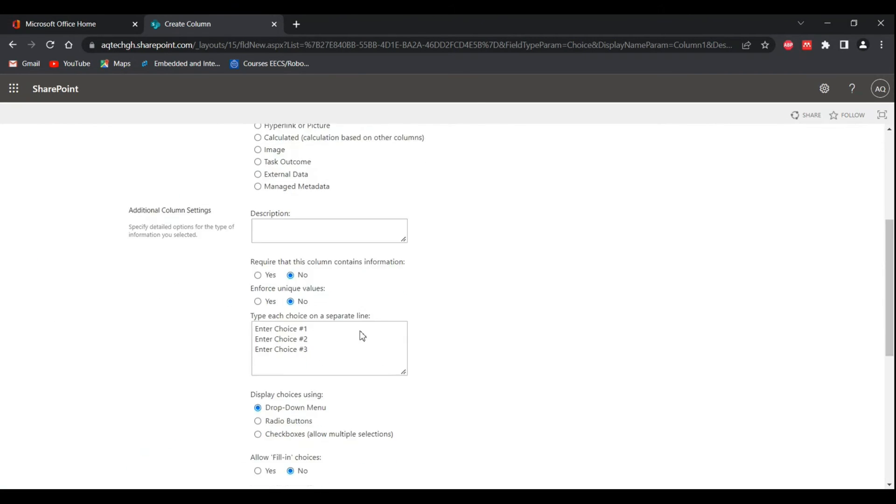
{"action": "left_click_drag", "start_coordinate": [314, 358], "coordinate": [247, 330]}
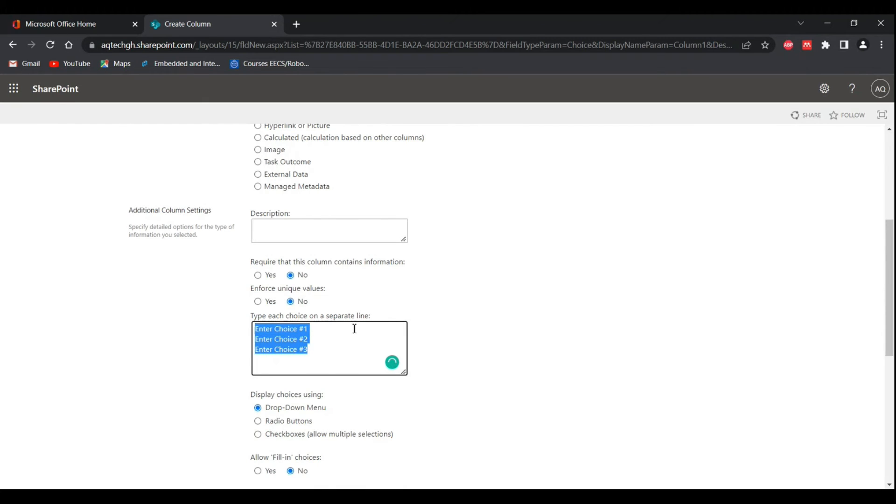
{"action": "left_click", "coordinate": [330, 336]}
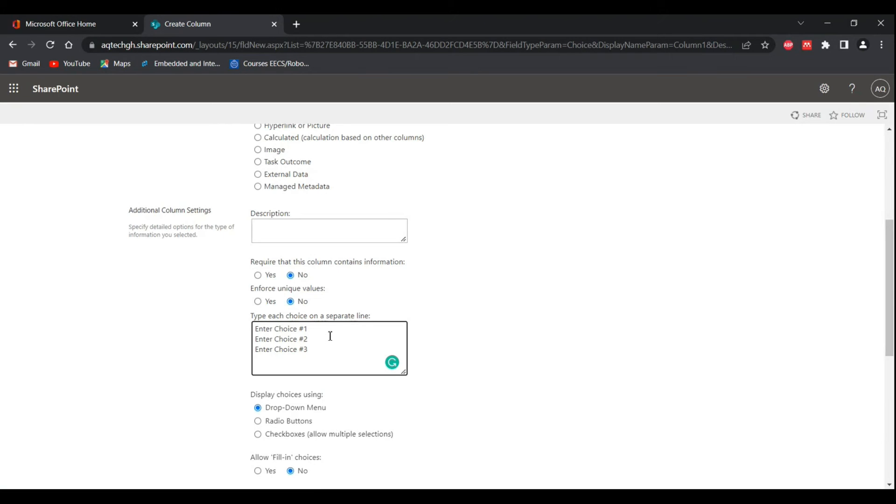
{"action": "scroll", "coordinate": [330, 336], "scroll_direction": "up", "scroll_amount": 3}
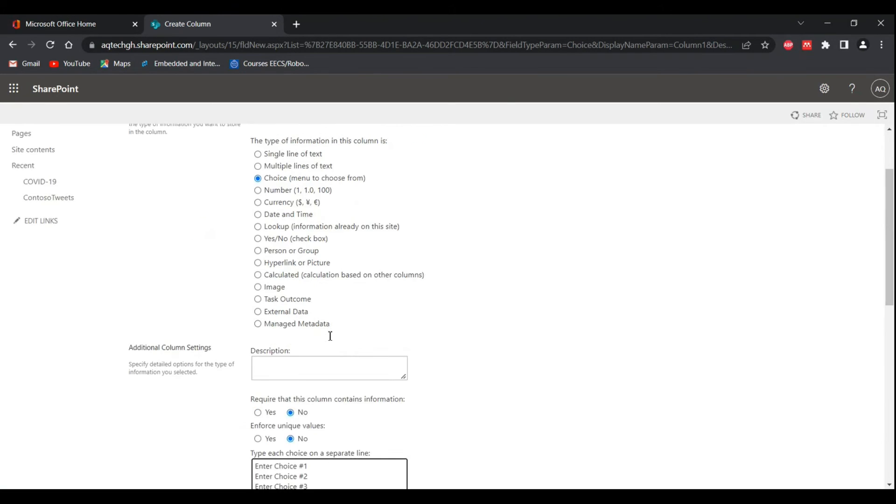
{"action": "scroll", "coordinate": [330, 336], "scroll_direction": "up", "scroll_amount": 2}
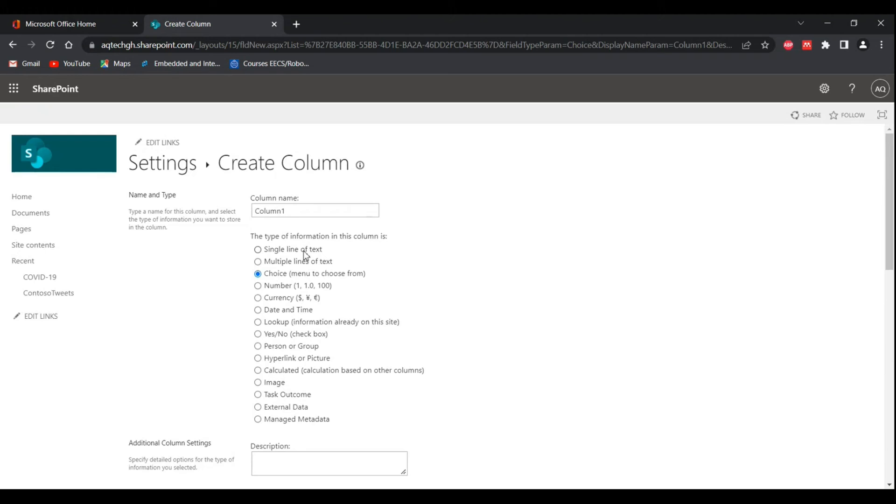
Step: Examine the Choice settings for Column1, including the choice entries, display options, fill-in choices, default value and column formatting
{"action": "scroll", "coordinate": [303, 251], "scroll_direction": "down", "scroll_amount": 1}
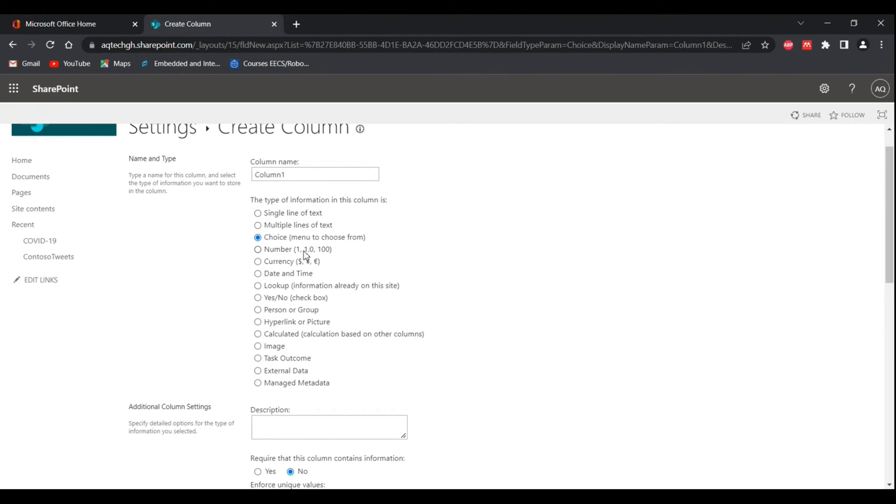
{"action": "scroll", "coordinate": [306, 255], "scroll_direction": "down", "scroll_amount": 7}
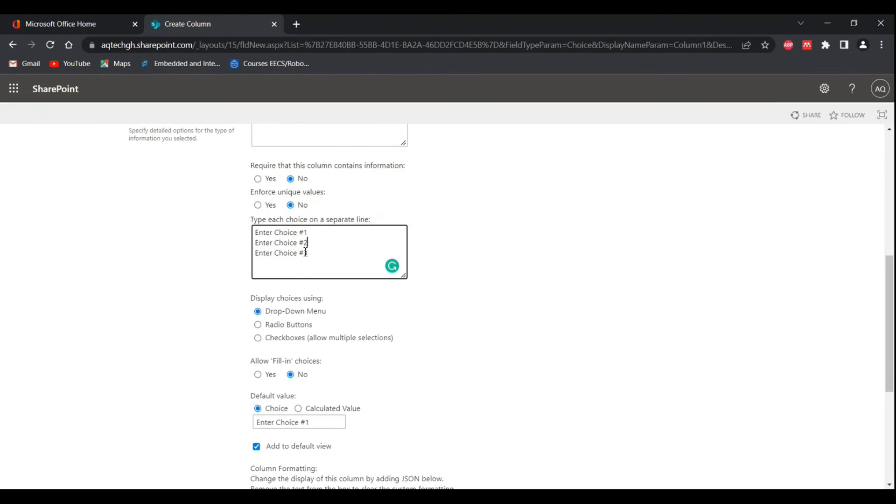
{"action": "scroll", "coordinate": [306, 250], "scroll_direction": "up", "scroll_amount": 1}
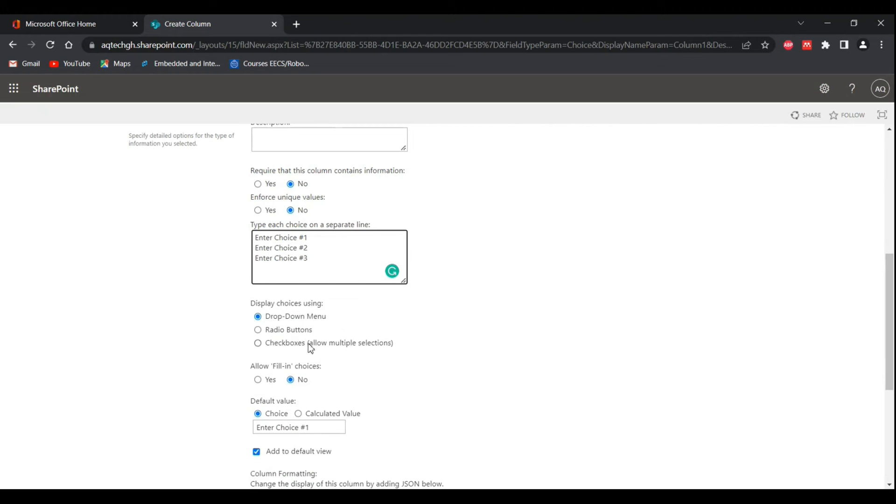
{"action": "left_click_drag", "start_coordinate": [244, 315], "coordinate": [299, 348]}
{"action": "left_click", "coordinate": [516, 382]}
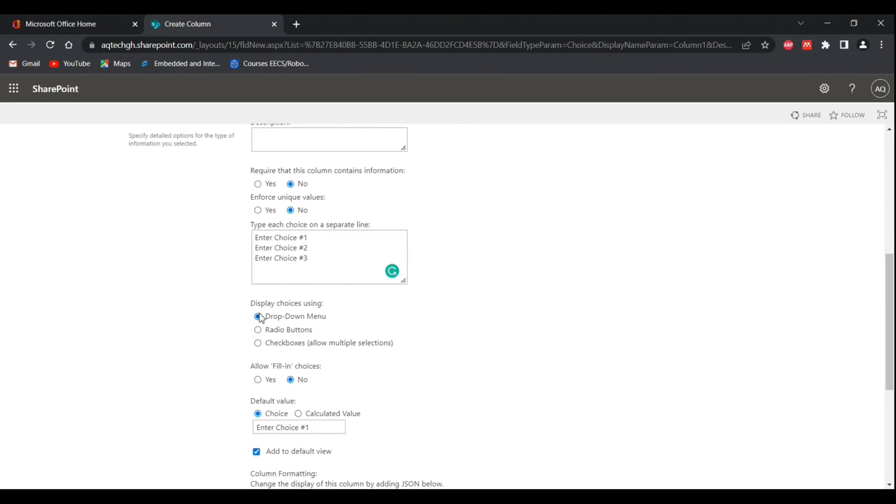
{"action": "scroll", "coordinate": [357, 351], "scroll_direction": "down", "scroll_amount": 1}
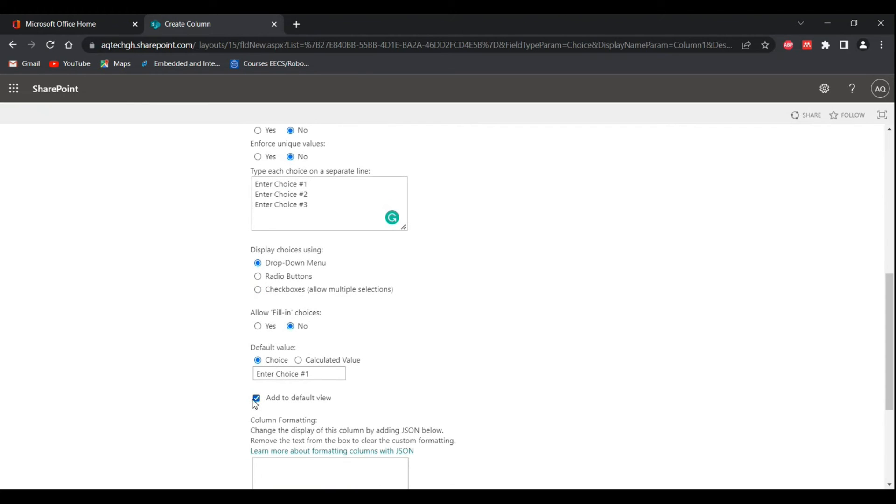
{"action": "scroll", "coordinate": [520, 336], "scroll_direction": "down", "scroll_amount": 3}
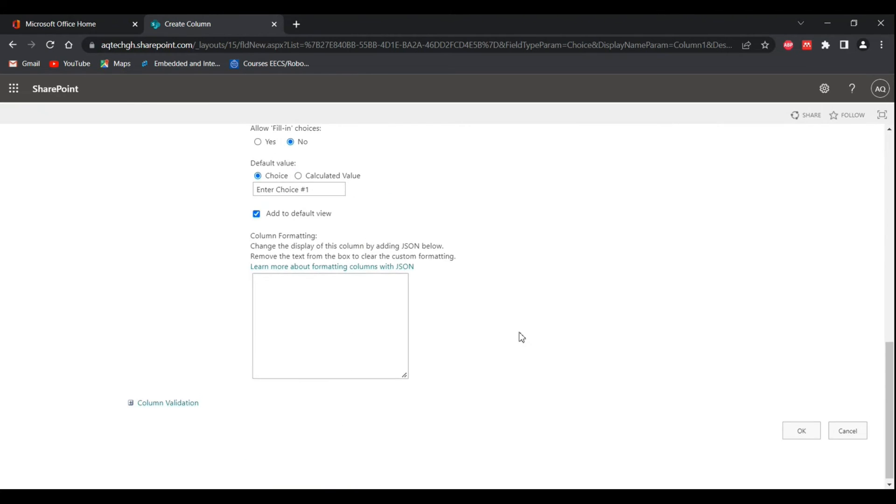
{"action": "scroll", "coordinate": [520, 336], "scroll_direction": "up", "scroll_amount": 4}
{"action": "scroll", "coordinate": [519, 333], "scroll_direction": "up", "scroll_amount": 2}
{"action": "scroll", "coordinate": [520, 333], "scroll_direction": "down", "scroll_amount": 2}
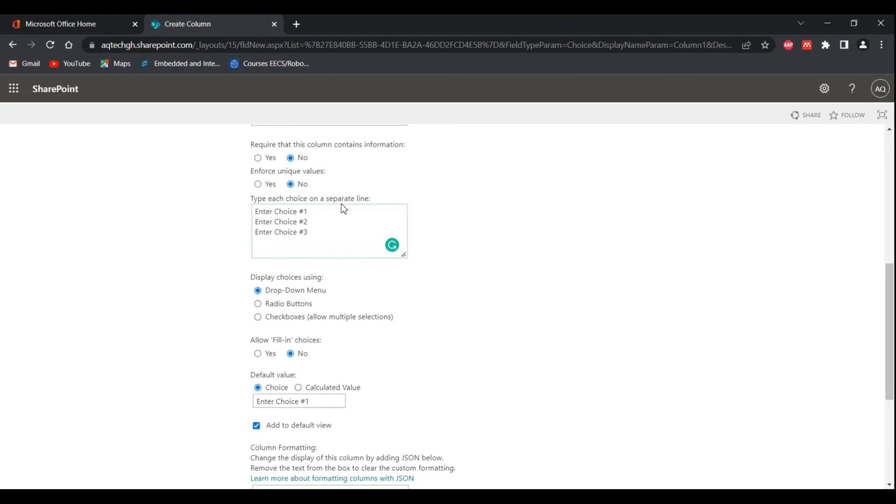
Step: Clear the default value of the Choice column Column1
{"action": "left_click", "coordinate": [318, 245]}
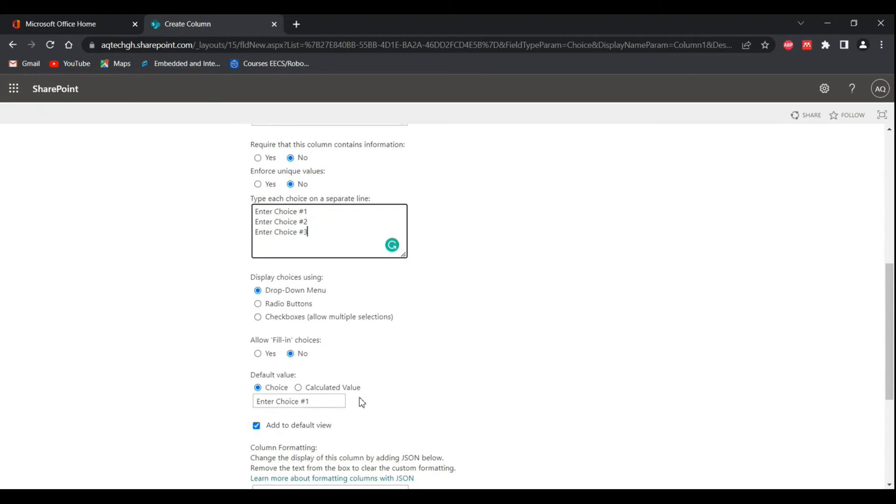
{"action": "left_click", "coordinate": [317, 402]}
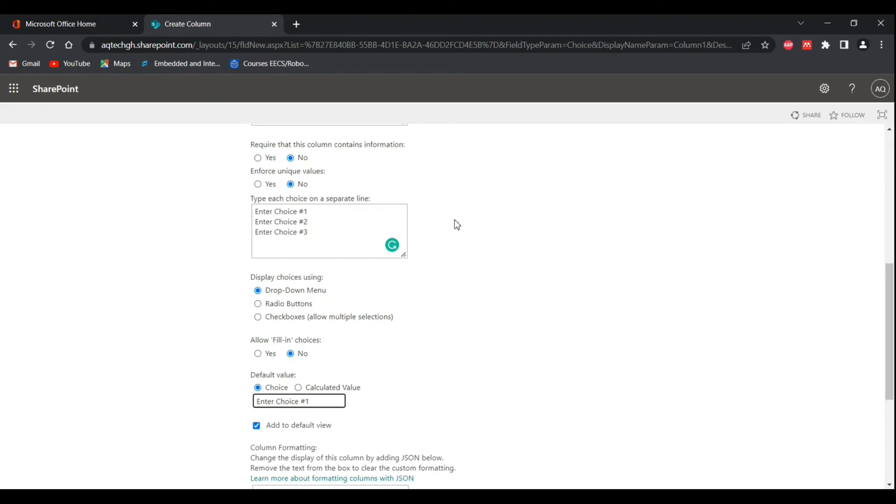
{"action": "key", "text": "BackSpace"}
{"action": "key", "text": "BackSpace"}
{"action": "key", "text": "BackSpace"}
{"action": "key", "text": "BackSpace"}
{"action": "key", "text": "BackSpace"}
{"action": "key", "text": "BackSpace"}
{"action": "key", "text": "BackSpace"}
{"action": "key", "text": "BackSpace"}
{"action": "key", "text": "BackSpace"}
{"action": "key", "text": "BackSpace"}
{"action": "key", "text": "BackSpace"}
{"action": "key", "text": "BackSpace"}
{"action": "key", "text": "BackSpace"}
{"action": "key", "text": "BackSpace"}
{"action": "key", "text": "BackSpace"}
Step: Try requiring that Column1 contains information by switching the setting to Yes, and return it to No
{"action": "scroll", "coordinate": [420, 360], "scroll_direction": "up", "scroll_amount": 3}
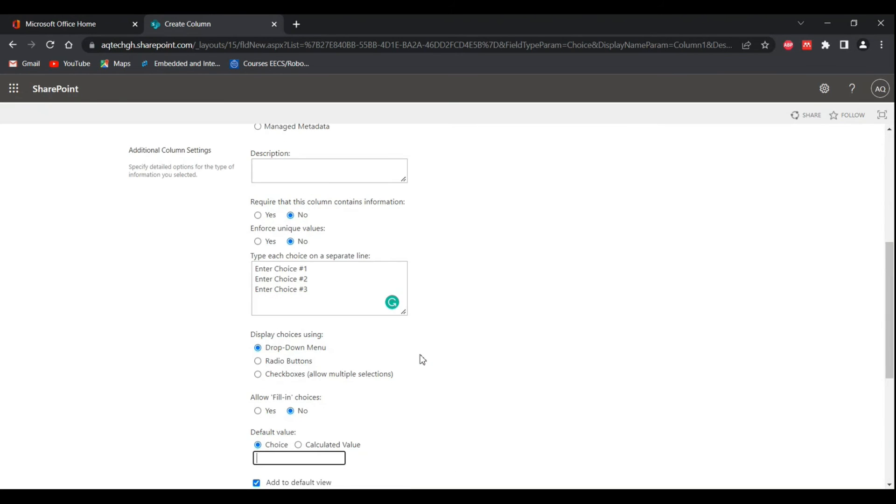
{"action": "scroll", "coordinate": [420, 360], "scroll_direction": "up", "scroll_amount": 1}
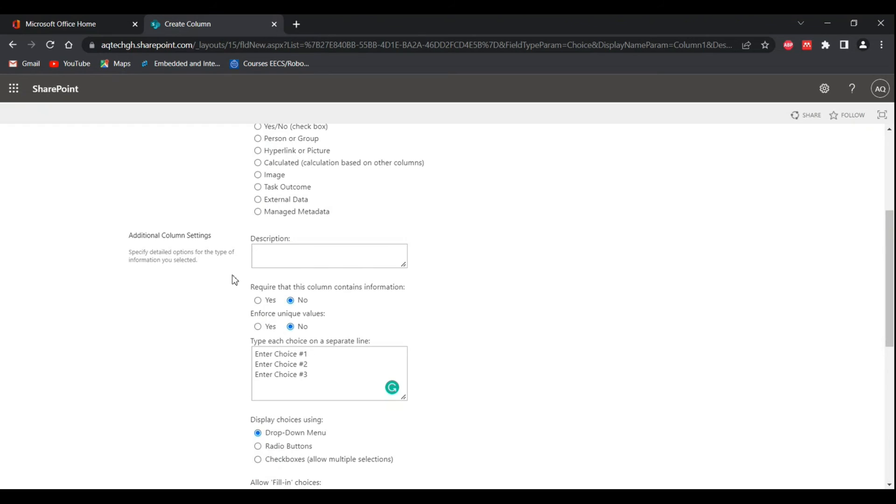
{"action": "left_click", "coordinate": [258, 300]}
{"action": "left_click", "coordinate": [291, 301]}
{"action": "left_click", "coordinate": [259, 304]}
{"action": "left_click", "coordinate": [291, 302]}
{"action": "scroll", "coordinate": [514, 336], "scroll_direction": "down", "scroll_amount": 8}
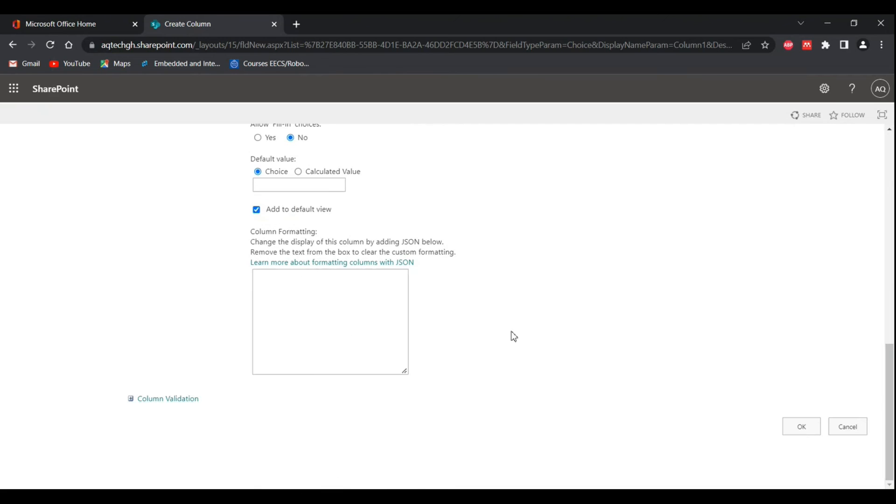
Step: Set the information type of Column1 to Number and review its minimum, maximum, decimal places and default value settings
{"action": "scroll", "coordinate": [514, 336], "scroll_direction": "up", "scroll_amount": 10}
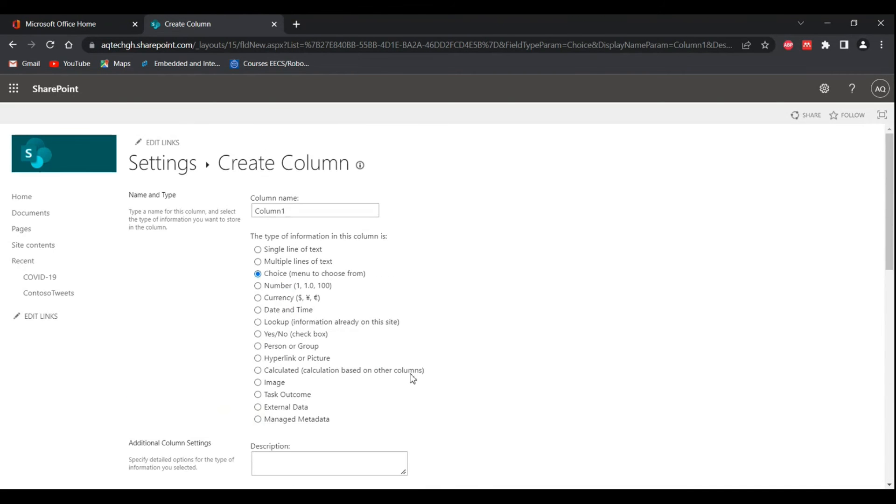
{"action": "left_click", "coordinate": [258, 286]}
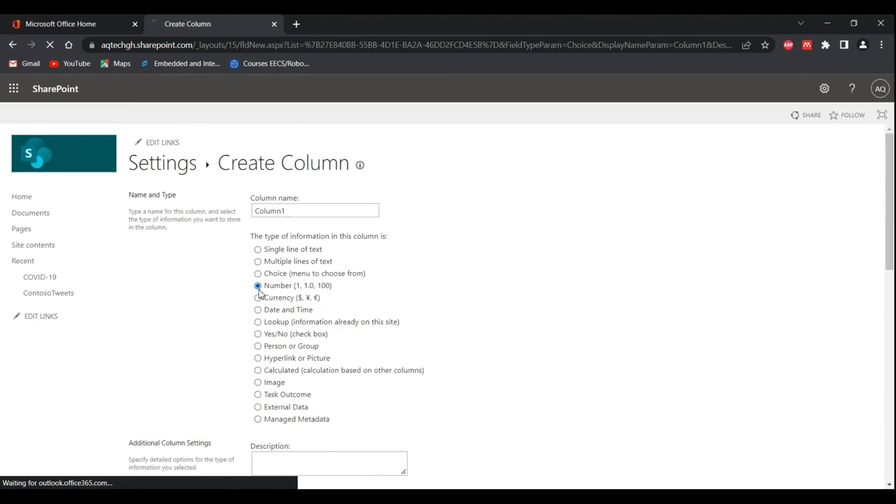
{"action": "scroll", "coordinate": [440, 344], "scroll_direction": "down", "scroll_amount": 8}
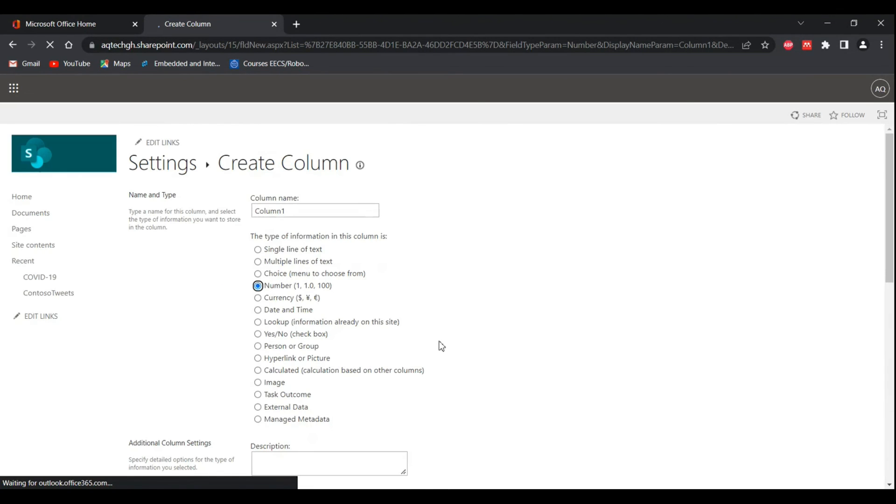
{"action": "scroll", "coordinate": [442, 347], "scroll_direction": "down", "scroll_amount": 3}
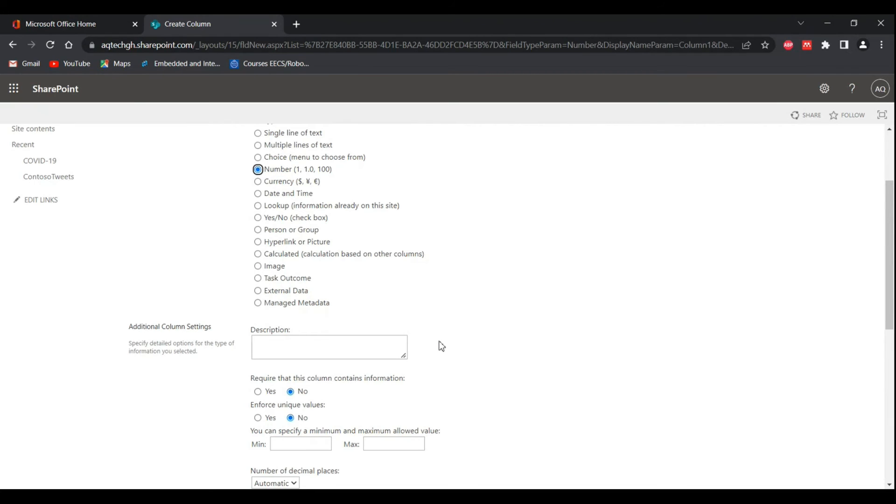
{"action": "scroll", "coordinate": [441, 347], "scroll_direction": "down", "scroll_amount": 2}
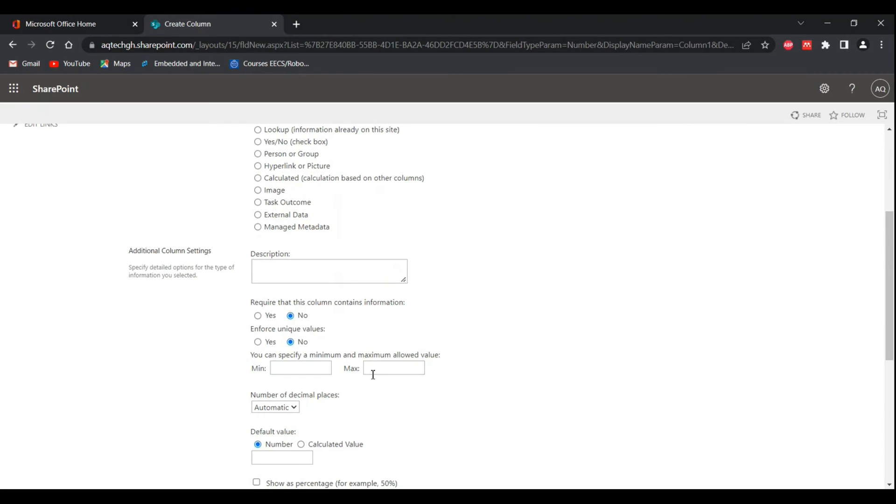
{"action": "scroll", "coordinate": [440, 398], "scroll_direction": "down", "scroll_amount": 7}
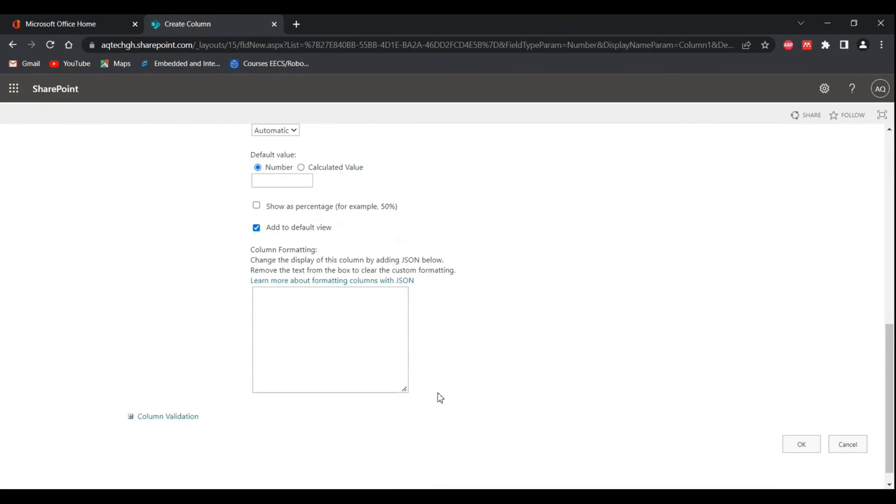
{"action": "scroll", "coordinate": [440, 398], "scroll_direction": "up", "scroll_amount": 12}
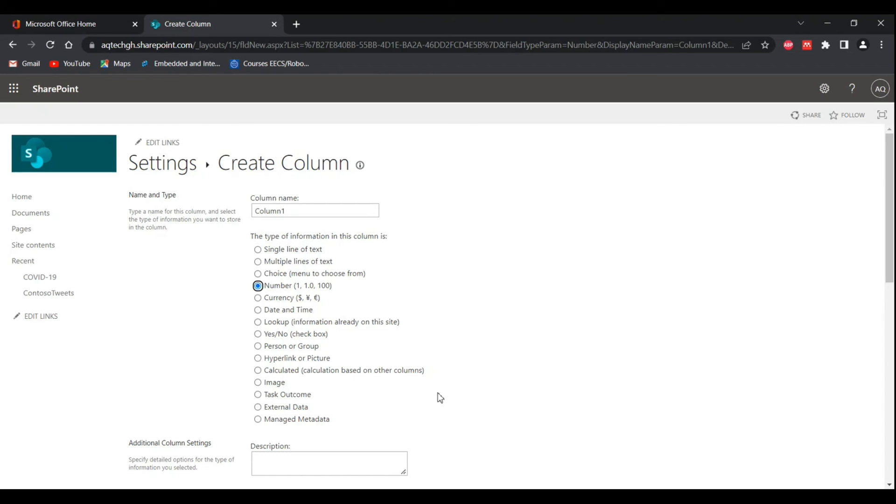
Step: Set Column1's information type to Single line of text and review its additional column settings
{"action": "left_click", "coordinate": [257, 251]}
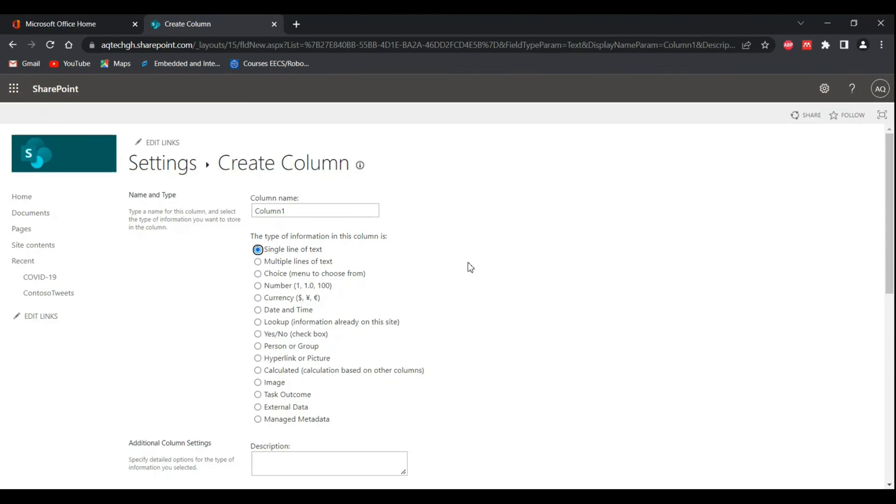
{"action": "scroll", "coordinate": [470, 268], "scroll_direction": "down", "scroll_amount": 5}
{"action": "scroll", "coordinate": [471, 267], "scroll_direction": "up", "scroll_amount": 5}
Step: Set Column1's information type to Currency and review its value limits, decimal places, default value and currency format settings
{"action": "left_click", "coordinate": [258, 298]}
{"action": "scroll", "coordinate": [479, 331], "scroll_direction": "down", "scroll_amount": 6}
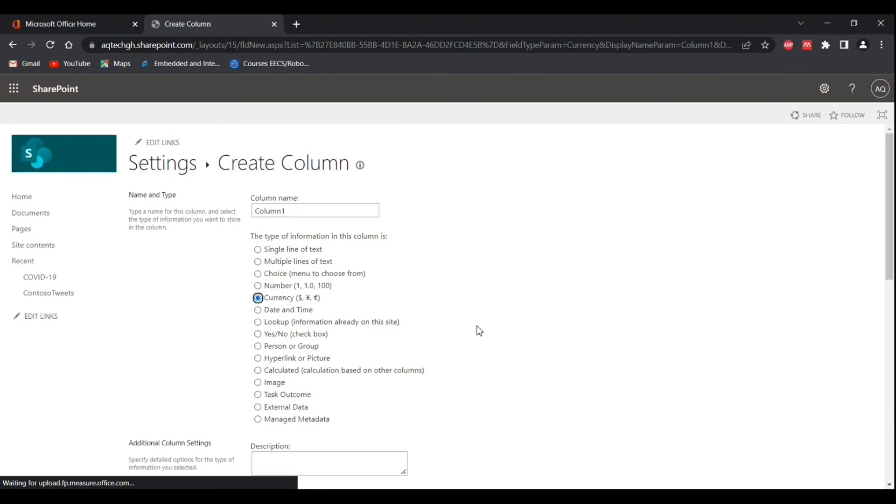
{"action": "scroll", "coordinate": [480, 331], "scroll_direction": "down", "scroll_amount": 4}
{"action": "scroll", "coordinate": [480, 331], "scroll_direction": "down", "scroll_amount": 3}
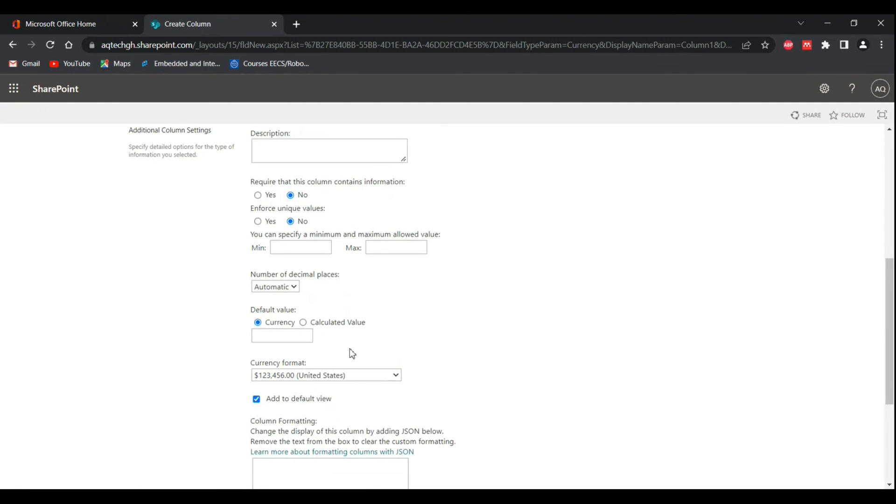
{"action": "scroll", "coordinate": [479, 350], "scroll_direction": "up", "scroll_amount": 4}
{"action": "scroll", "coordinate": [479, 350], "scroll_direction": "up", "scroll_amount": 2}
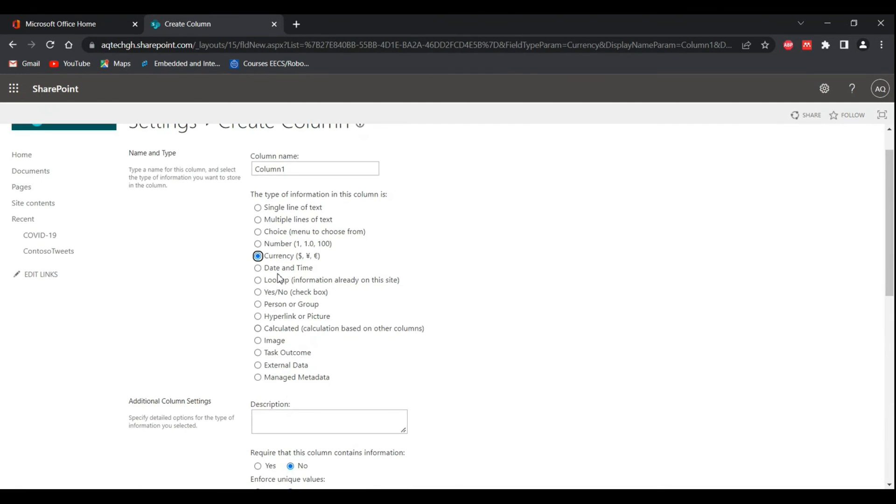
Step: Set Column1's information type to Date and Time, try Today's Date as the default value, and return the default to (None)
{"action": "left_click", "coordinate": [257, 268]}
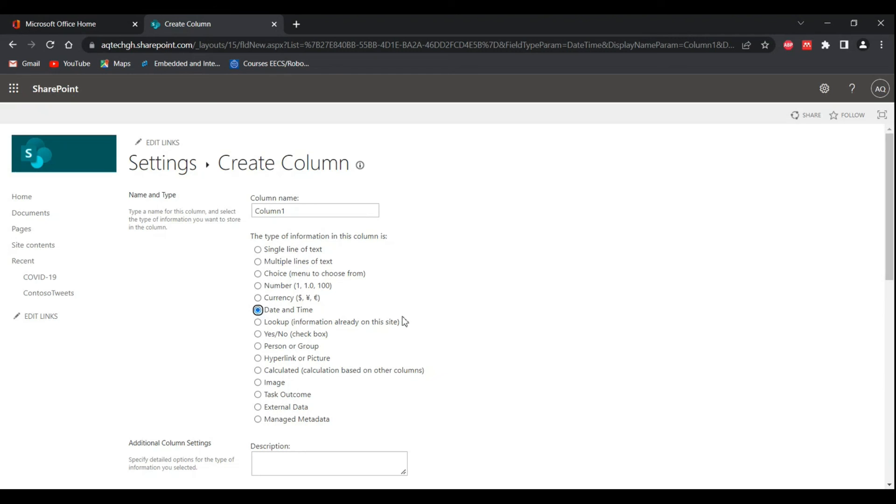
{"action": "scroll", "coordinate": [402, 318], "scroll_direction": "down", "scroll_amount": 8}
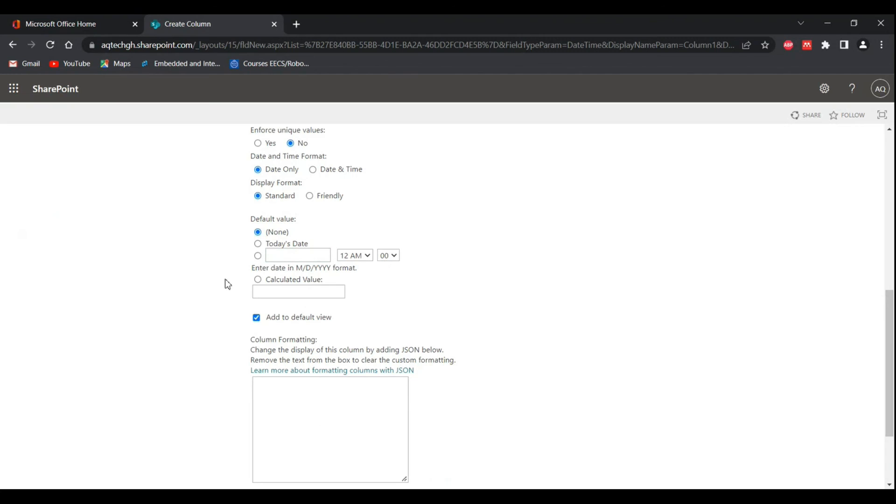
{"action": "left_click", "coordinate": [259, 244]}
{"action": "scroll", "coordinate": [456, 212], "scroll_direction": "up", "scroll_amount": 2}
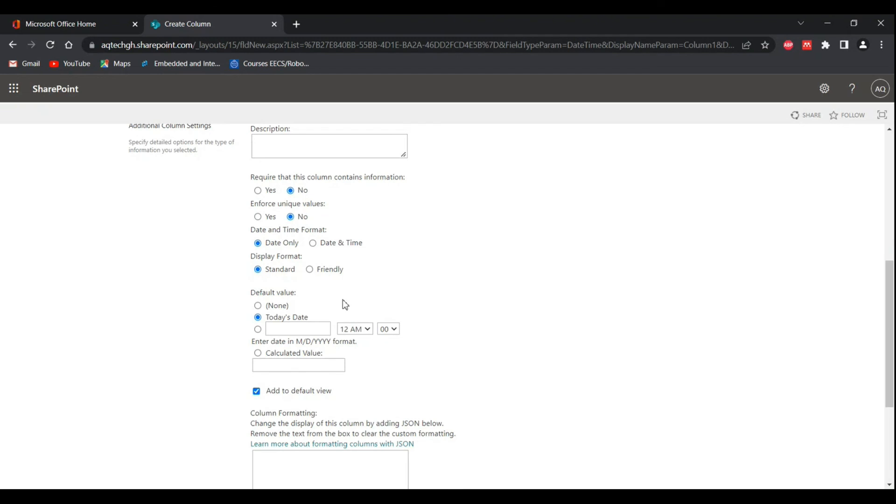
{"action": "scroll", "coordinate": [475, 322], "scroll_direction": "up", "scroll_amount": 1}
{"action": "scroll", "coordinate": [475, 322], "scroll_direction": "up", "scroll_amount": 2}
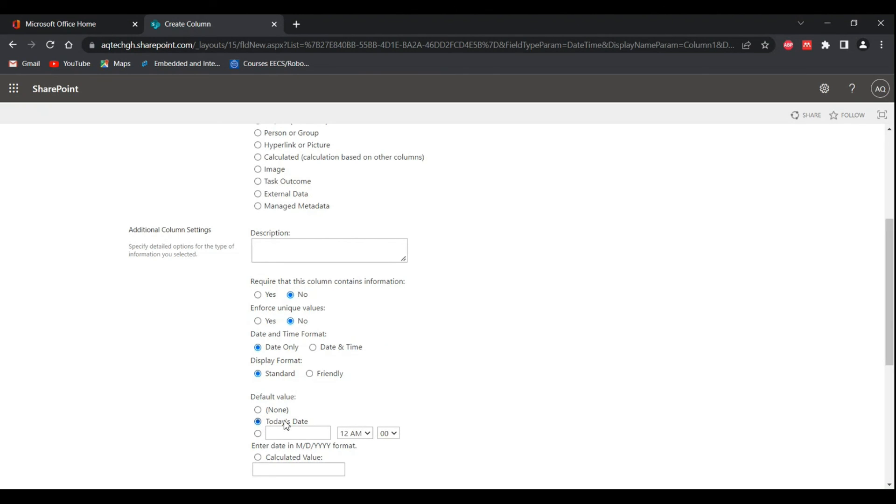
{"action": "left_click", "coordinate": [258, 411]}
Step: Try the Date & Time format for Column1, return it to Date Only, and review the remaining date settings
{"action": "left_click_drag", "start_coordinate": [243, 339], "coordinate": [333, 338]}
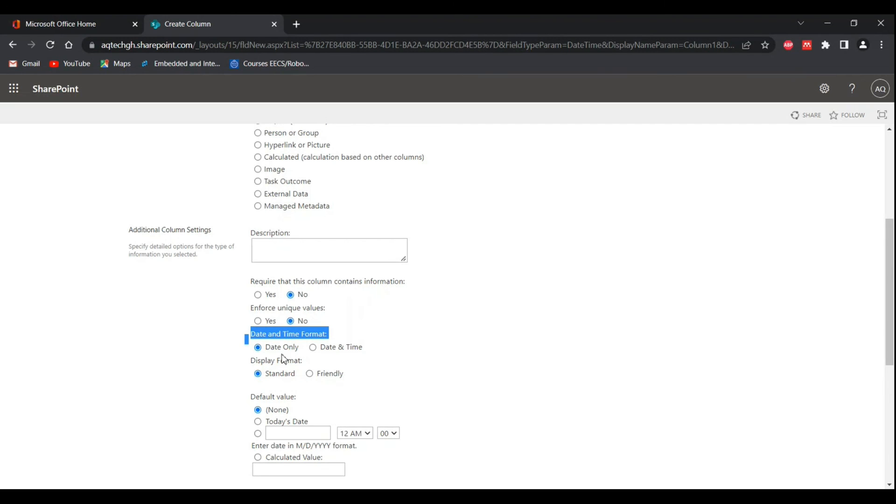
{"action": "left_click", "coordinate": [313, 348]}
{"action": "left_click", "coordinate": [345, 327]}
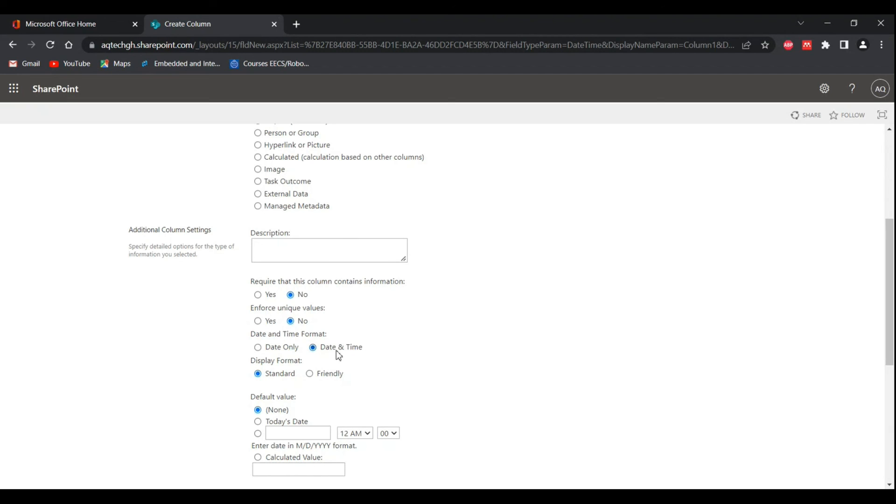
{"action": "left_click", "coordinate": [259, 348]}
{"action": "scroll", "coordinate": [424, 379], "scroll_direction": "down", "scroll_amount": 1}
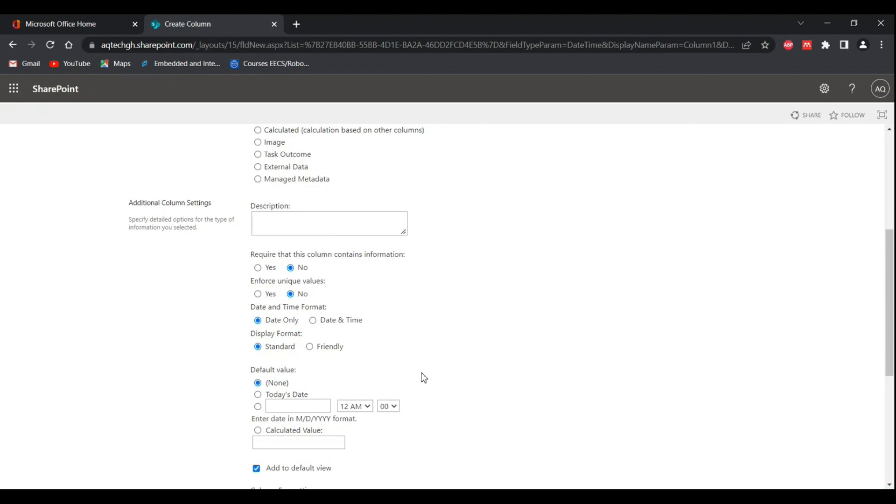
{"action": "scroll", "coordinate": [424, 379], "scroll_direction": "down", "scroll_amount": 1}
{"action": "scroll", "coordinate": [424, 379], "scroll_direction": "down", "scroll_amount": 1}
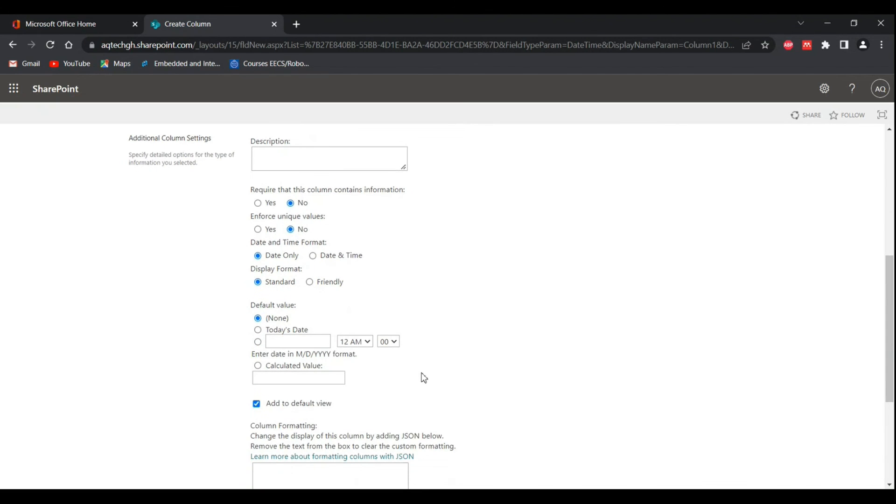
{"action": "scroll", "coordinate": [424, 378], "scroll_direction": "up", "scroll_amount": 1}
{"action": "scroll", "coordinate": [424, 379], "scroll_direction": "up", "scroll_amount": 9}
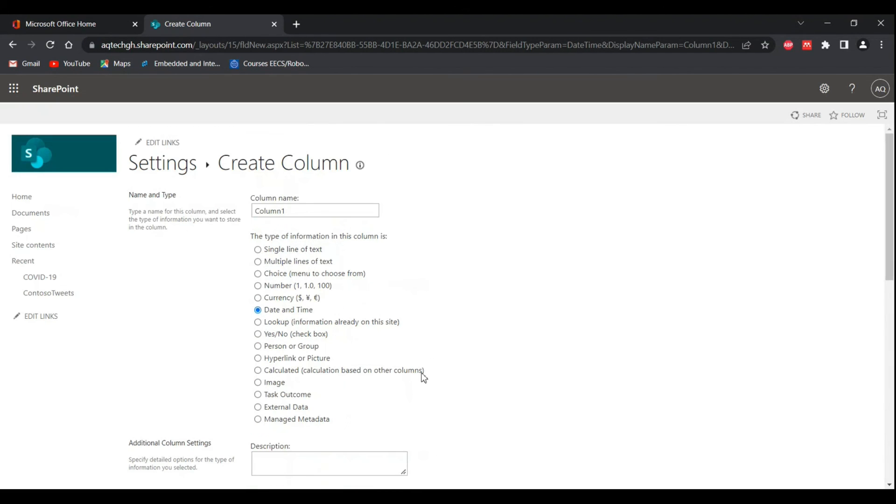
Step: Set Column1's information type to Lookup and examine its source list, source column and additional field options
{"action": "left_click", "coordinate": [257, 322]}
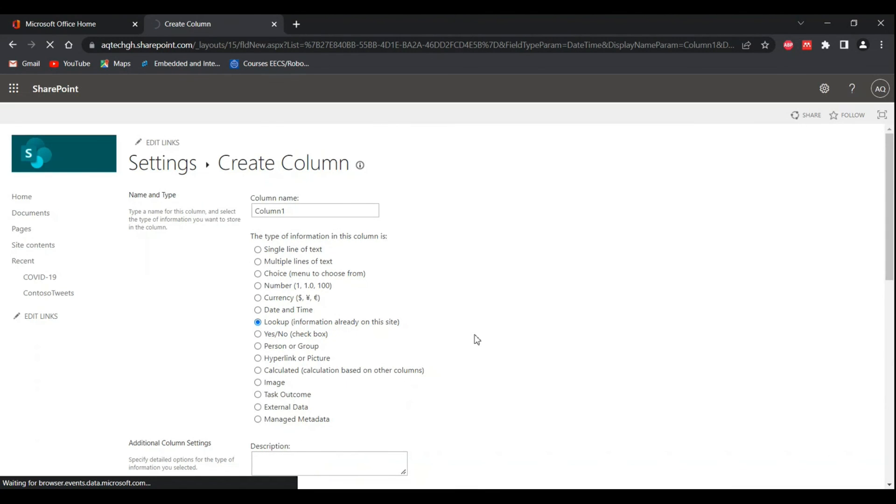
{"action": "scroll", "coordinate": [477, 339], "scroll_direction": "down", "scroll_amount": 6}
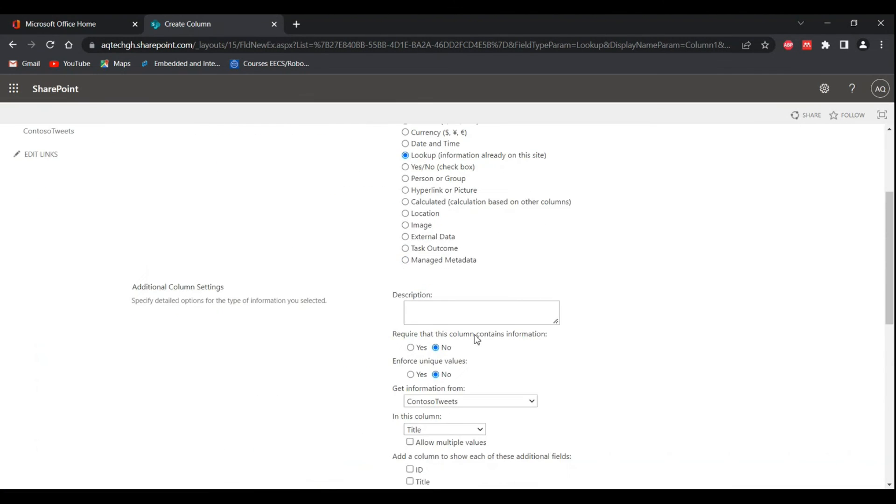
{"action": "scroll", "coordinate": [478, 340], "scroll_direction": "up", "scroll_amount": 2}
{"action": "scroll", "coordinate": [477, 339], "scroll_direction": "up", "scroll_amount": 1}
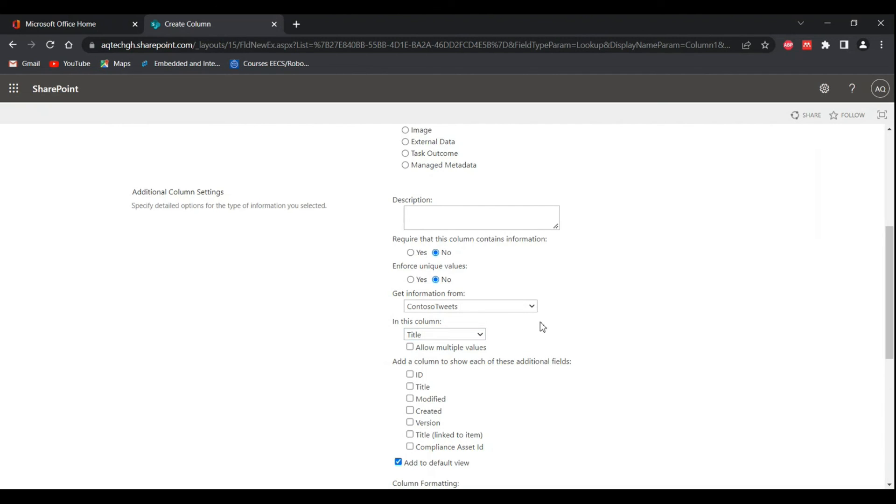
{"action": "scroll", "coordinate": [541, 326], "scroll_direction": "up", "scroll_amount": 1}
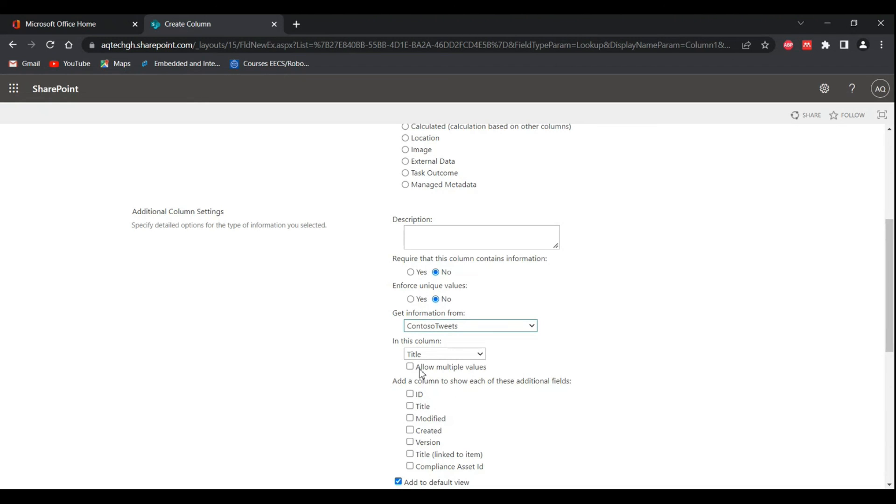
Step: Make the Lookup column get its information from the ID column of E-Voting General Secretary List, and review the additional fields
{"action": "left_click", "coordinate": [447, 388]}
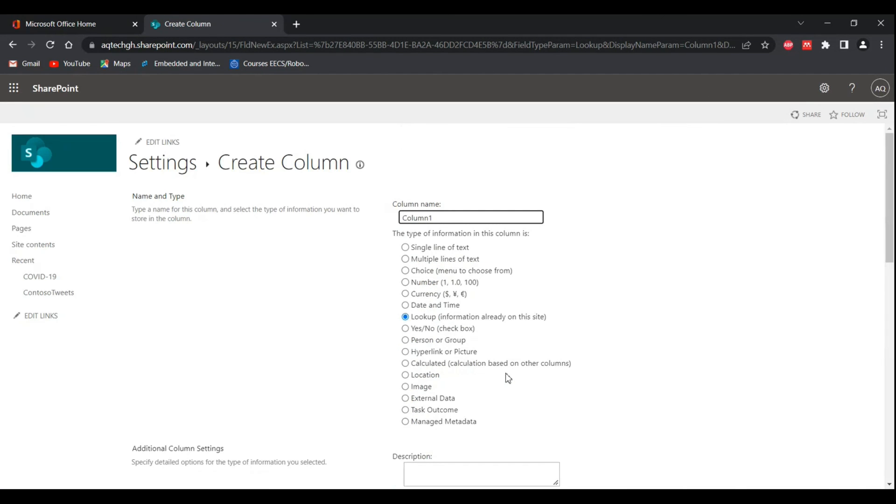
{"action": "scroll", "coordinate": [508, 378], "scroll_direction": "down", "scroll_amount": 6}
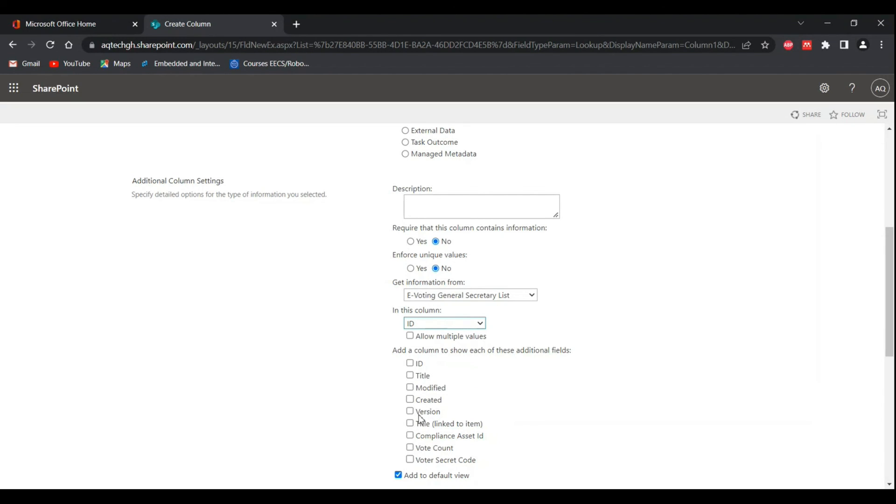
{"action": "left_click", "coordinate": [534, 332]}
{"action": "scroll", "coordinate": [467, 385], "scroll_direction": "down", "scroll_amount": 1}
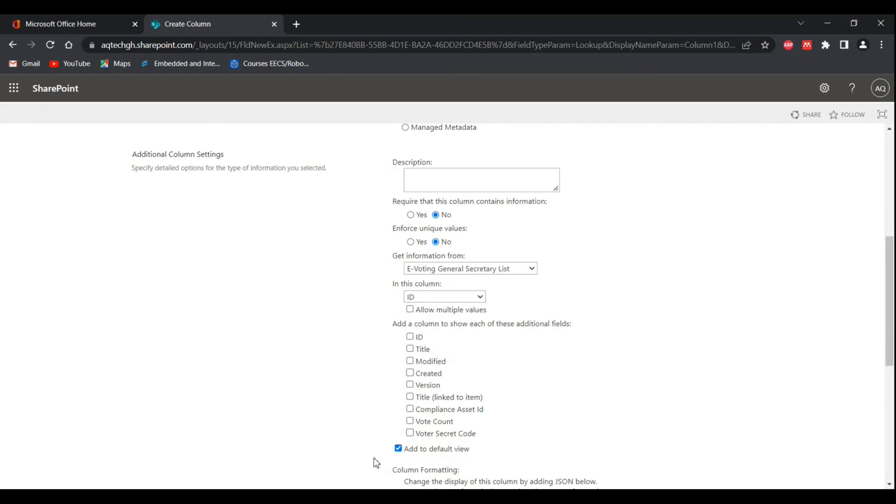
{"action": "scroll", "coordinate": [542, 337], "scroll_direction": "down", "scroll_amount": 3}
{"action": "scroll", "coordinate": [543, 337], "scroll_direction": "up", "scroll_amount": 8}
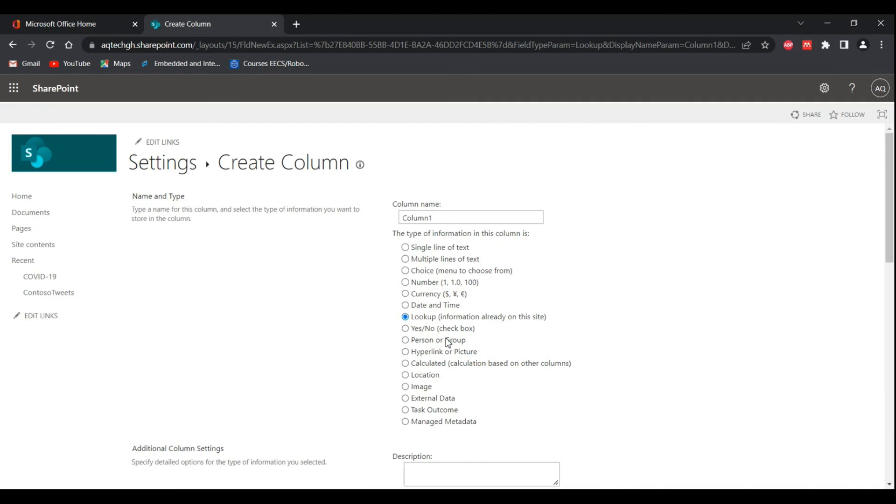
Step: Set Column1's information type to Yes/No (check box) and review its default value and other settings
{"action": "left_click", "coordinate": [406, 329]}
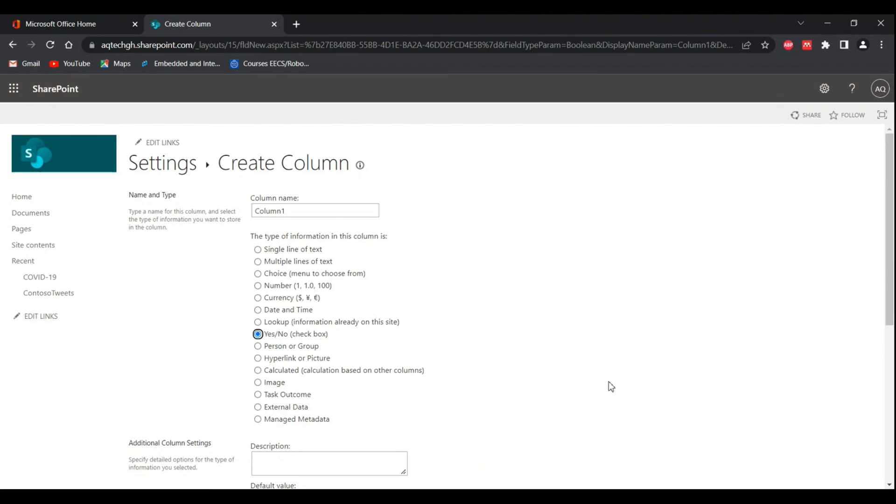
{"action": "scroll", "coordinate": [449, 386], "scroll_direction": "down", "scroll_amount": 6}
{"action": "scroll", "coordinate": [450, 386], "scroll_direction": "up", "scroll_amount": 5}
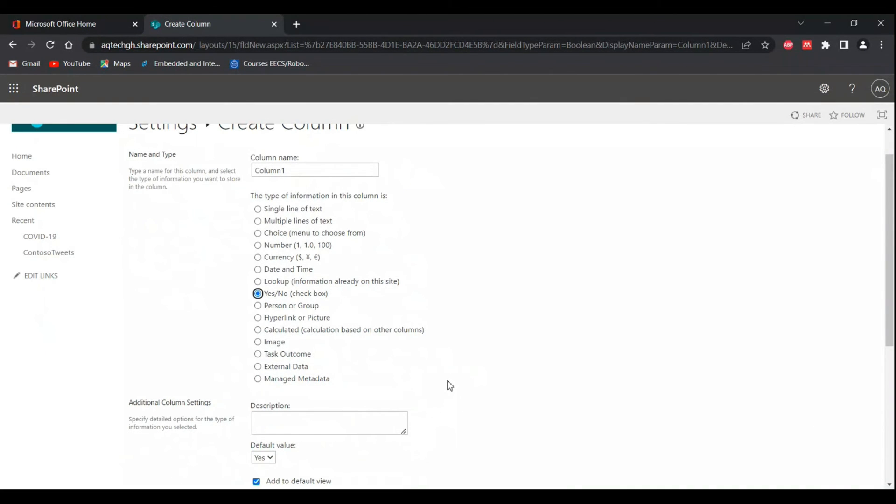
{"action": "scroll", "coordinate": [449, 385], "scroll_direction": "up", "scroll_amount": 1}
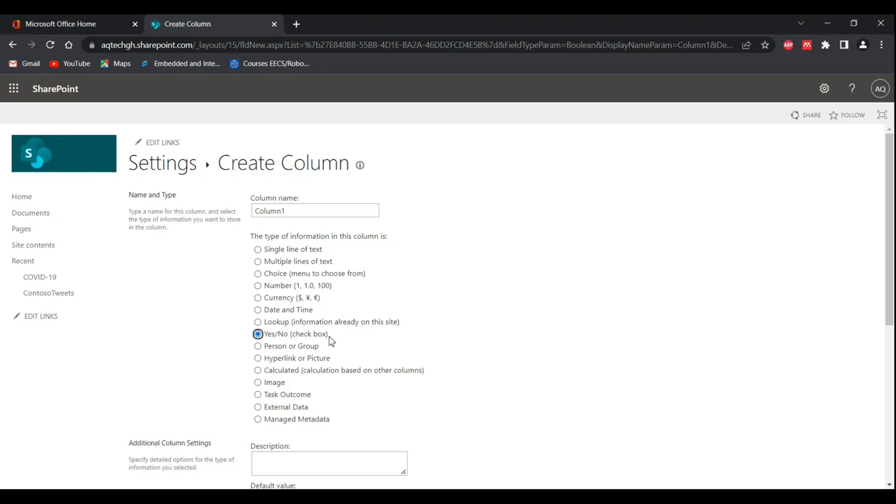
Step: Switch Column1 back to Single line of text and compare its required, unique-value, character-limit and default value settings with the other types
{"action": "left_click", "coordinate": [257, 252]}
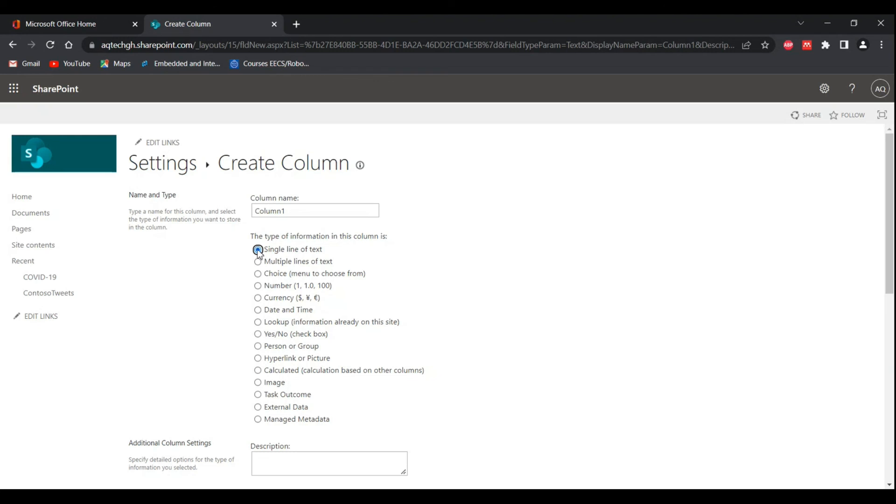
{"action": "scroll", "coordinate": [372, 342], "scroll_direction": "down", "scroll_amount": 3}
{"action": "scroll", "coordinate": [373, 341], "scroll_direction": "up", "scroll_amount": 2}
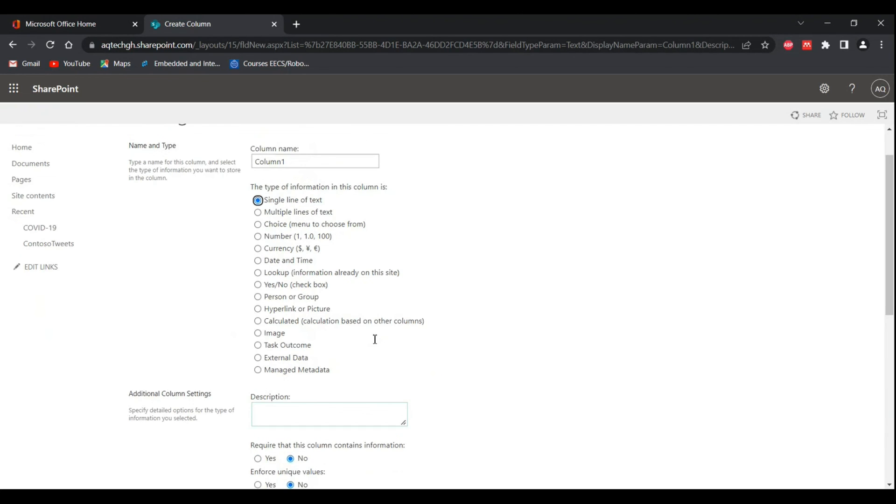
{"action": "scroll", "coordinate": [375, 341], "scroll_direction": "up", "scroll_amount": 1}
{"action": "scroll", "coordinate": [375, 343], "scroll_direction": "down", "scroll_amount": 1}
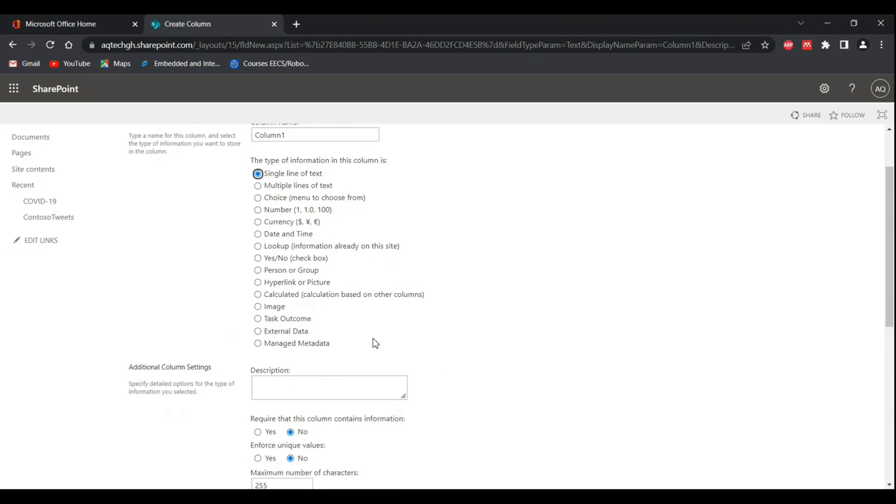
{"action": "scroll", "coordinate": [376, 343], "scroll_direction": "up", "scroll_amount": 1}
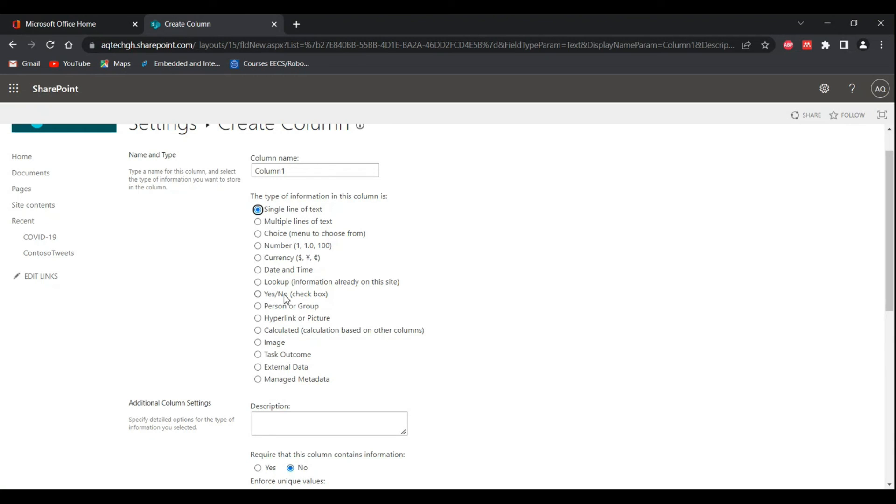
{"action": "scroll", "coordinate": [284, 295], "scroll_direction": "down", "scroll_amount": 2}
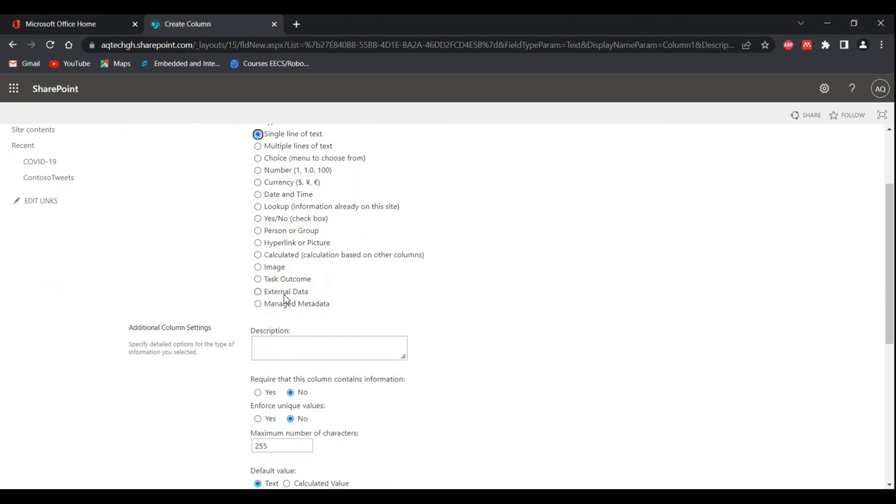
{"action": "scroll", "coordinate": [284, 295], "scroll_direction": "up", "scroll_amount": 1}
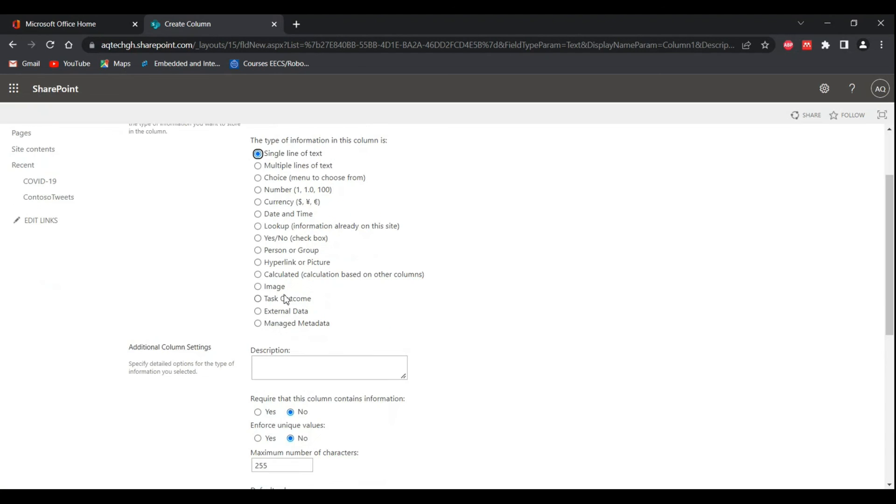
Step: Set the information type to Person or Group and rename the column from Column1 to Approver
{"action": "left_click", "coordinate": [259, 253]}
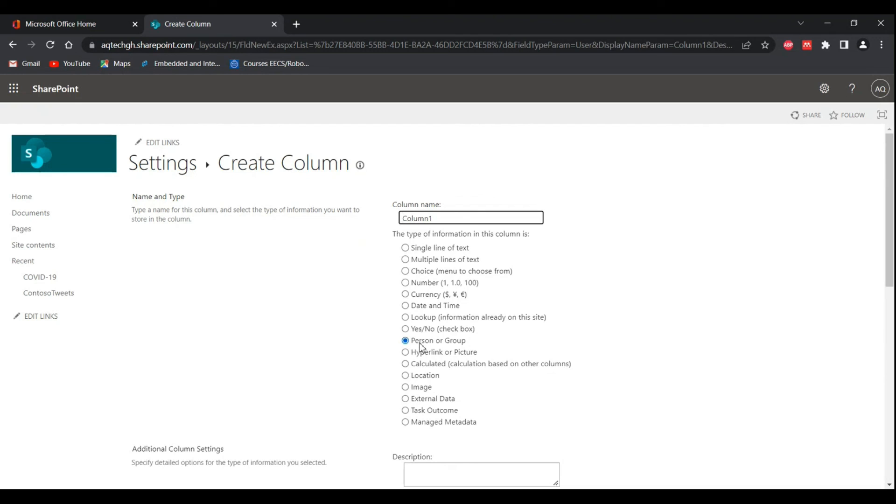
{"action": "double_click", "coordinate": [471, 219]}
{"action": "type", "text": "Approver"}
Step: Review the Approver column's URL format options as Hyperlink or Picture, and its formula settings as a Calculated column
{"action": "left_click", "coordinate": [405, 353]}
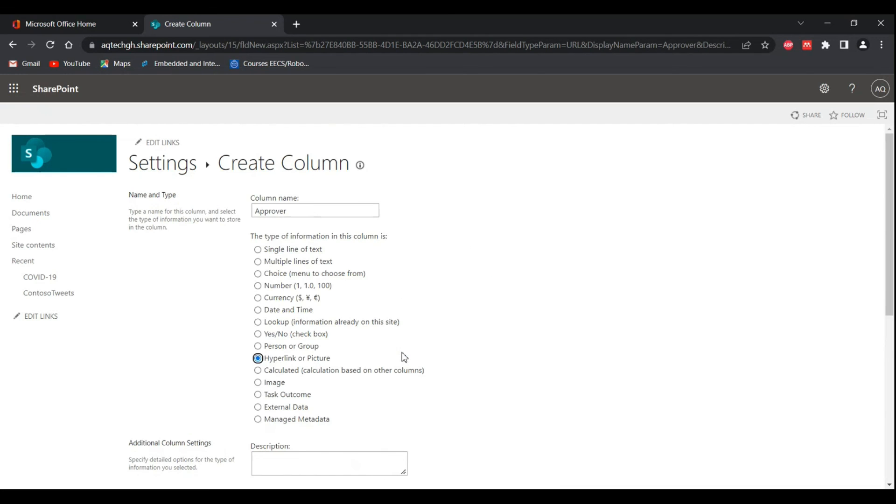
{"action": "scroll", "coordinate": [405, 358], "scroll_direction": "down", "scroll_amount": 5}
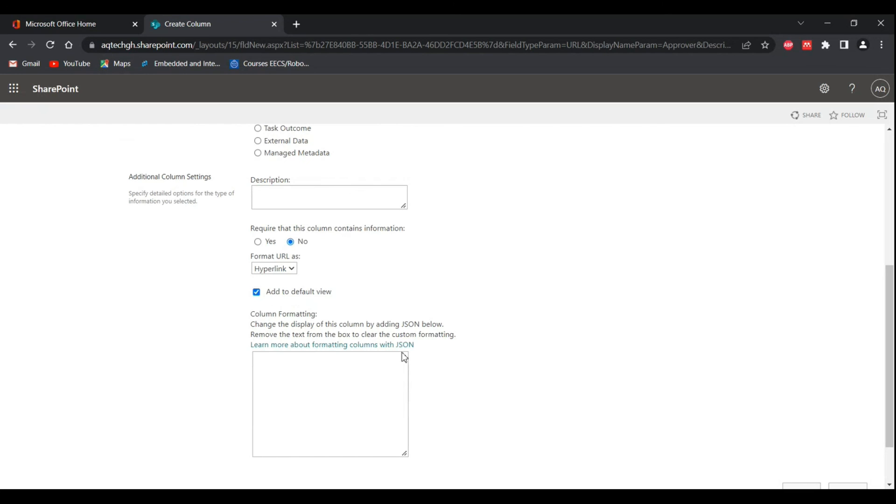
{"action": "scroll", "coordinate": [404, 357], "scroll_direction": "up", "scroll_amount": 3}
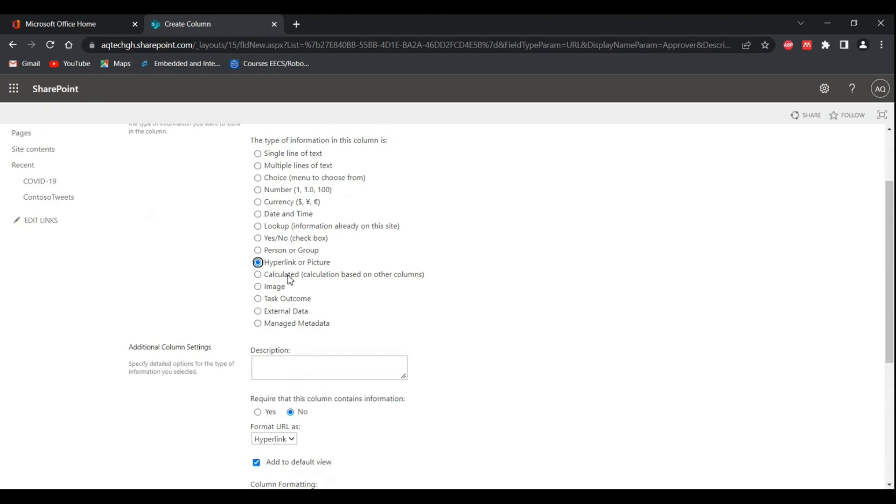
{"action": "left_click", "coordinate": [258, 275]}
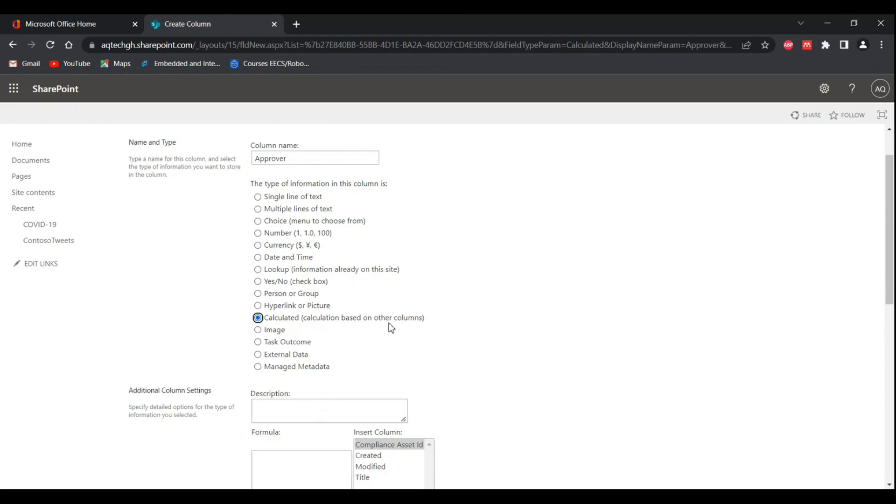
{"action": "scroll", "coordinate": [446, 322], "scroll_direction": "down", "scroll_amount": 2}
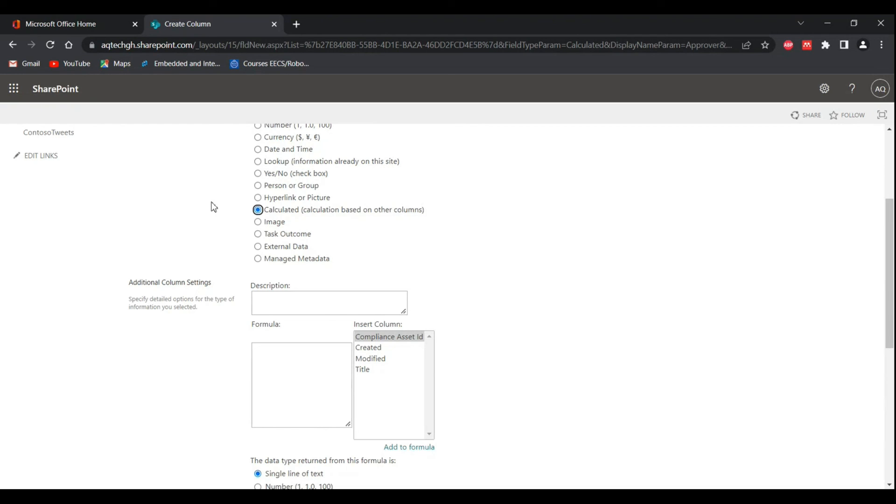
Step: Set the Approver column's information type to Image and review its additional column settings
{"action": "left_click", "coordinate": [258, 222]}
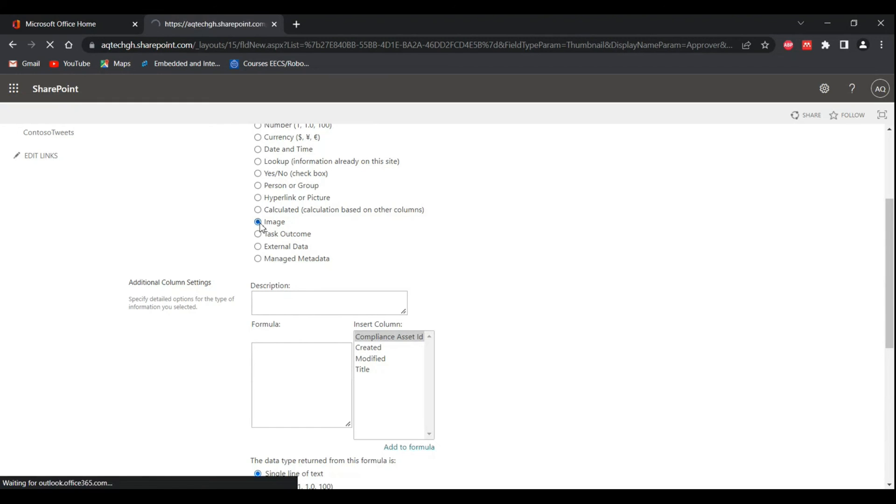
{"action": "scroll", "coordinate": [428, 345], "scroll_direction": "down", "scroll_amount": 1}
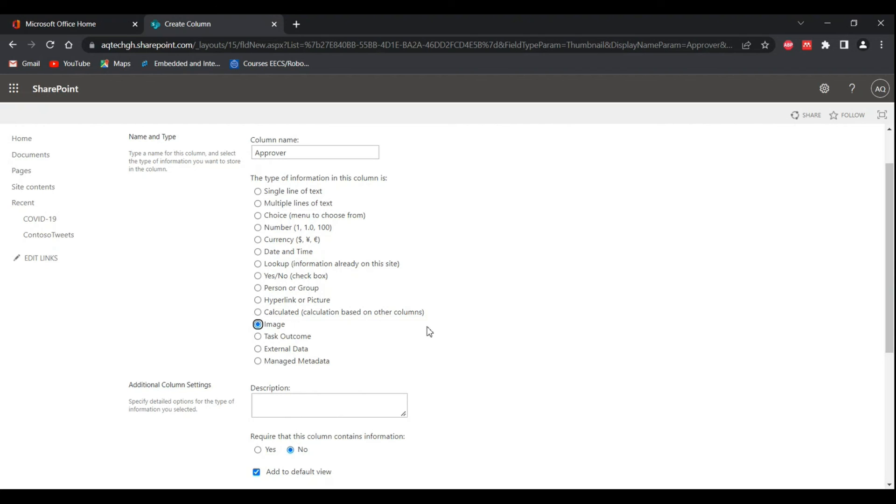
{"action": "scroll", "coordinate": [429, 332], "scroll_direction": "down", "scroll_amount": 5}
{"action": "scroll", "coordinate": [430, 332], "scroll_direction": "up", "scroll_amount": 6}
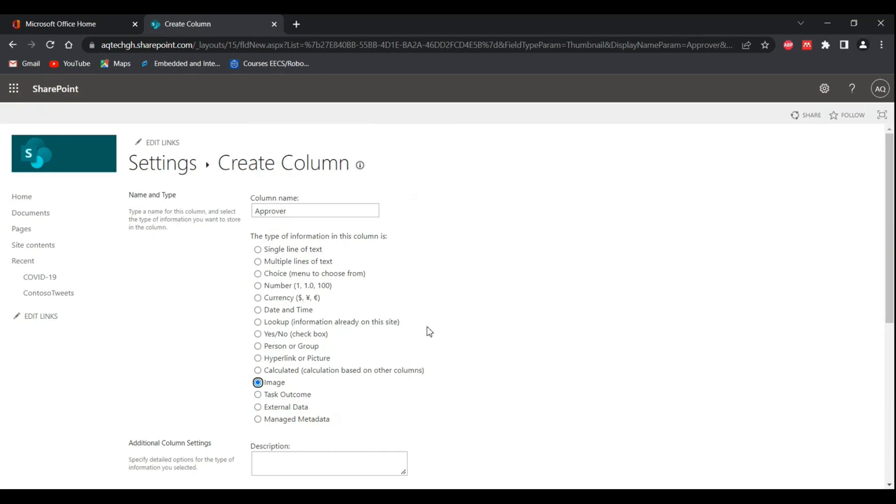